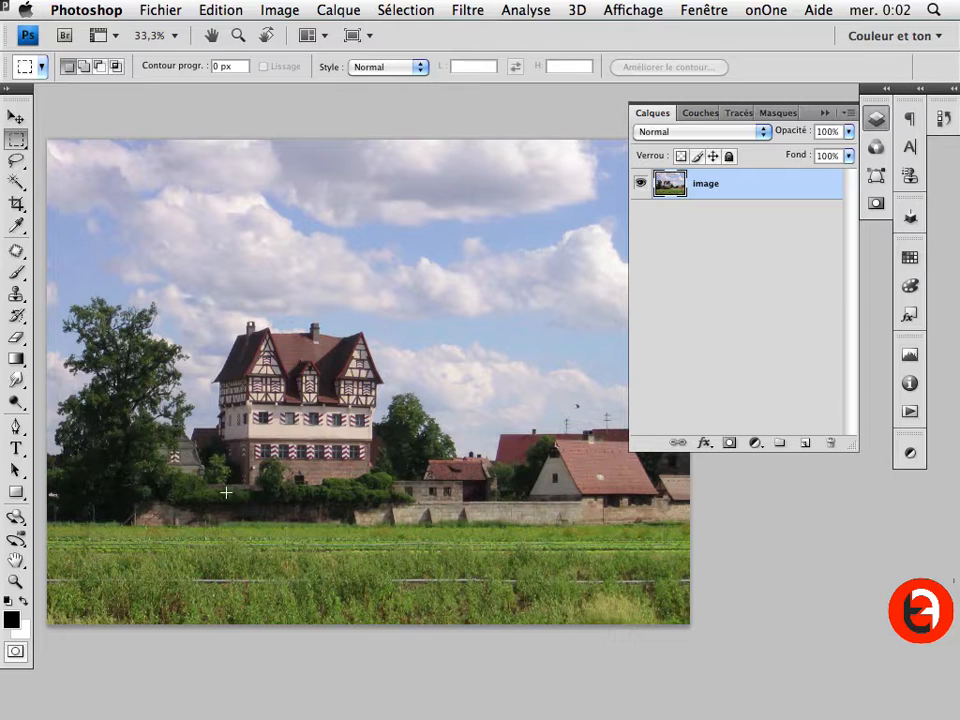
# Step: Move the image upward to leave an empty strip below it, and copy the band from the treetops to the field's edge onto a new layer
pyautogui.moveTo(342, 443); pyautogui.dragTo(337, 400)
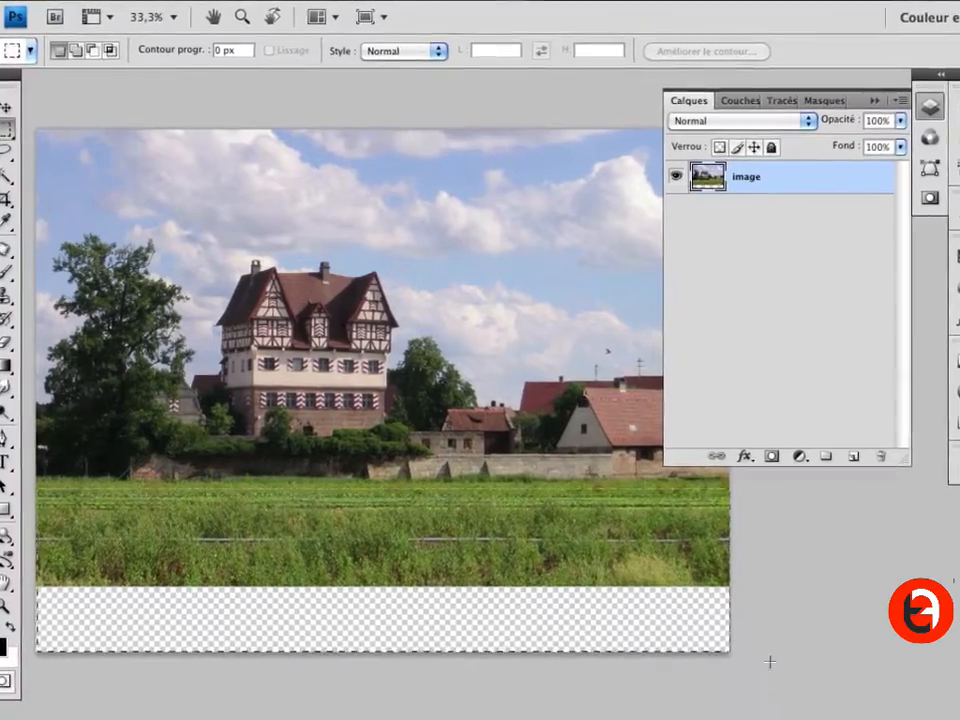
pyautogui.moveTo(770, 661); pyautogui.dragTo(807, 703)
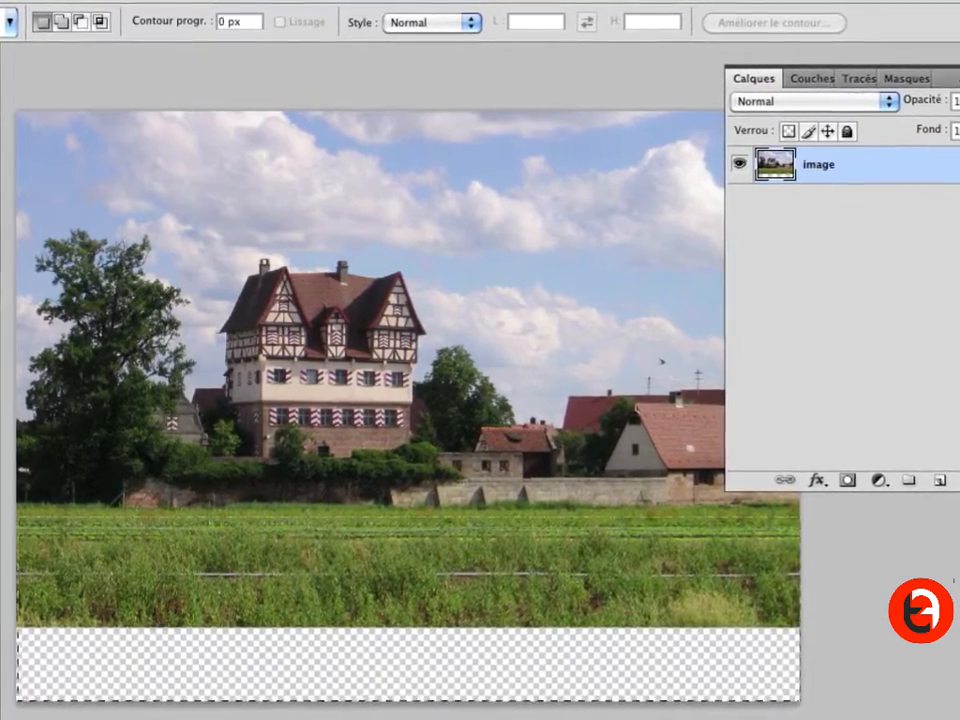
pyautogui.moveTo(810, 708); pyautogui.dragTo(828, 231)
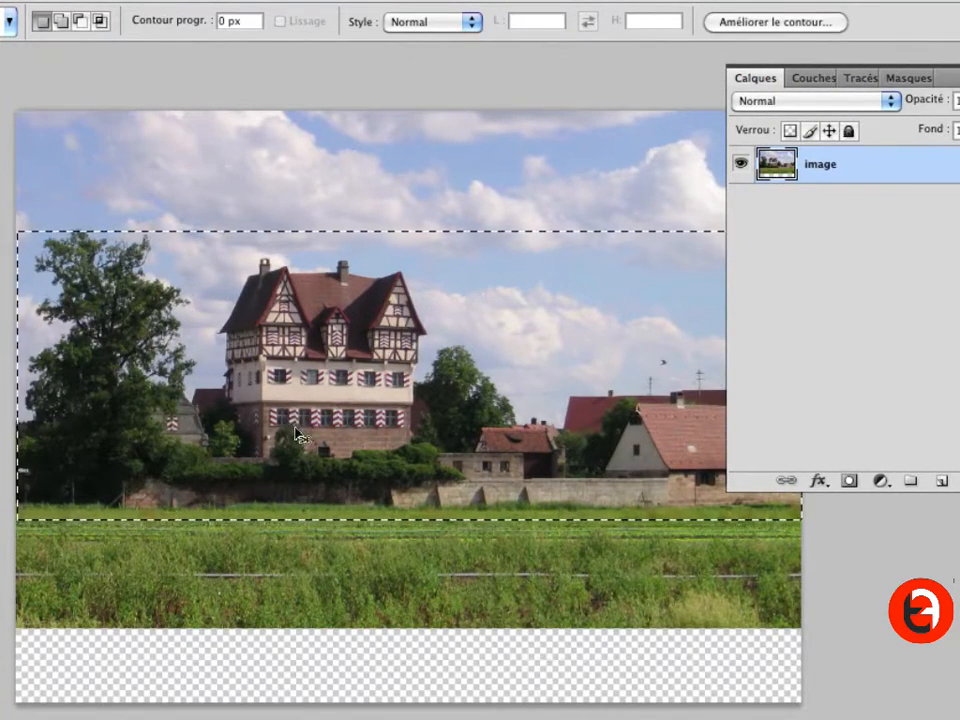
pyautogui.press('super+j')
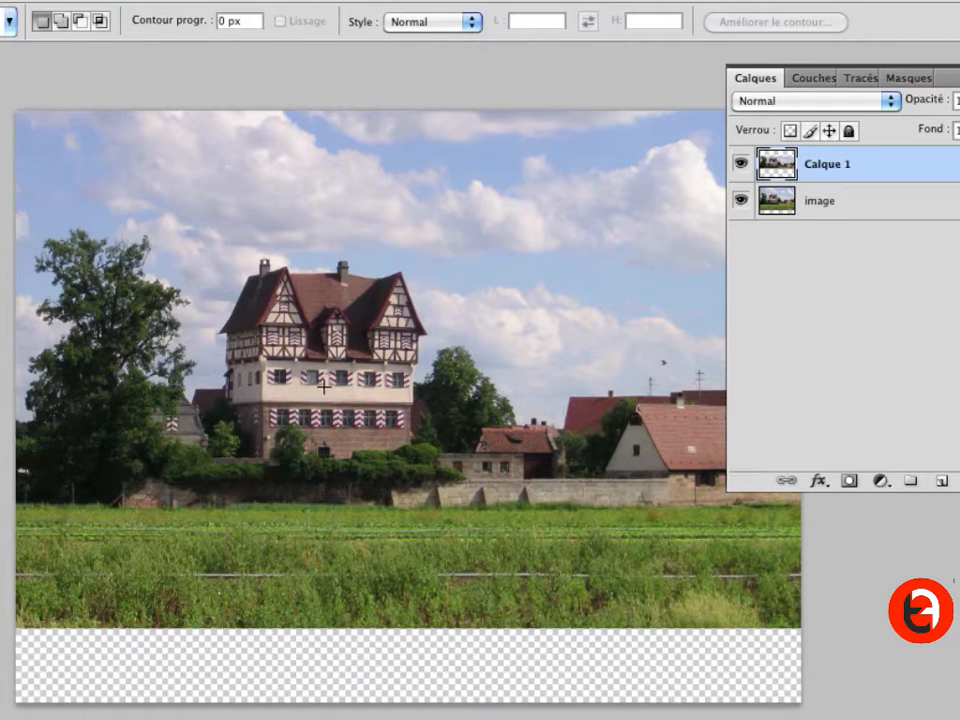
# Step: Flip the copied layer vertically about its bottom-centre reference point, giving a height of -100%
pyautogui.press('super+t')
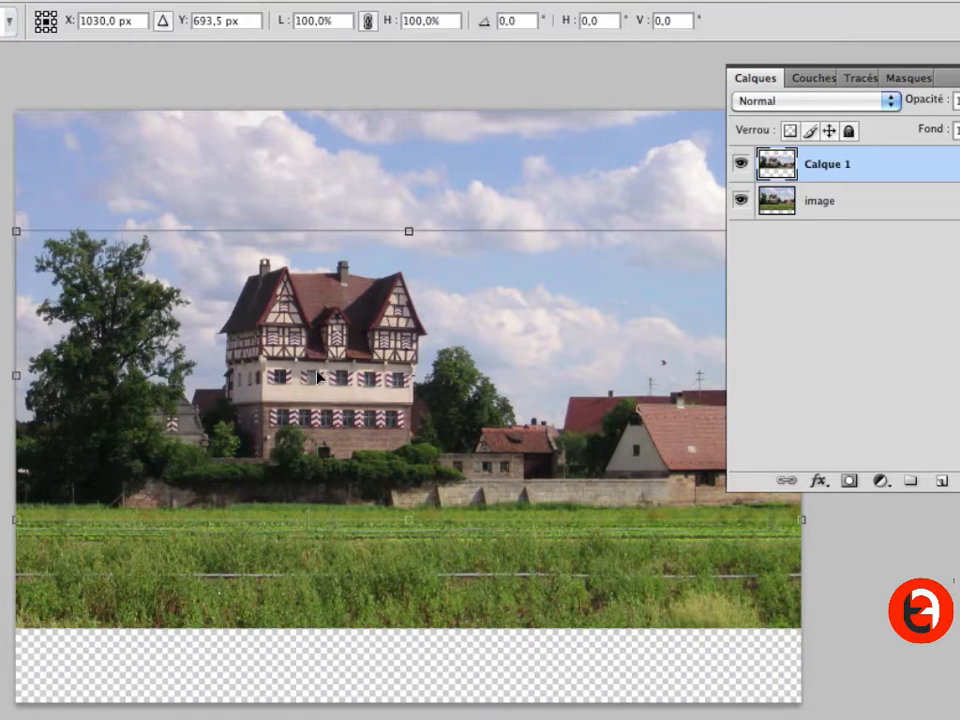
pyautogui.click(46, 30)
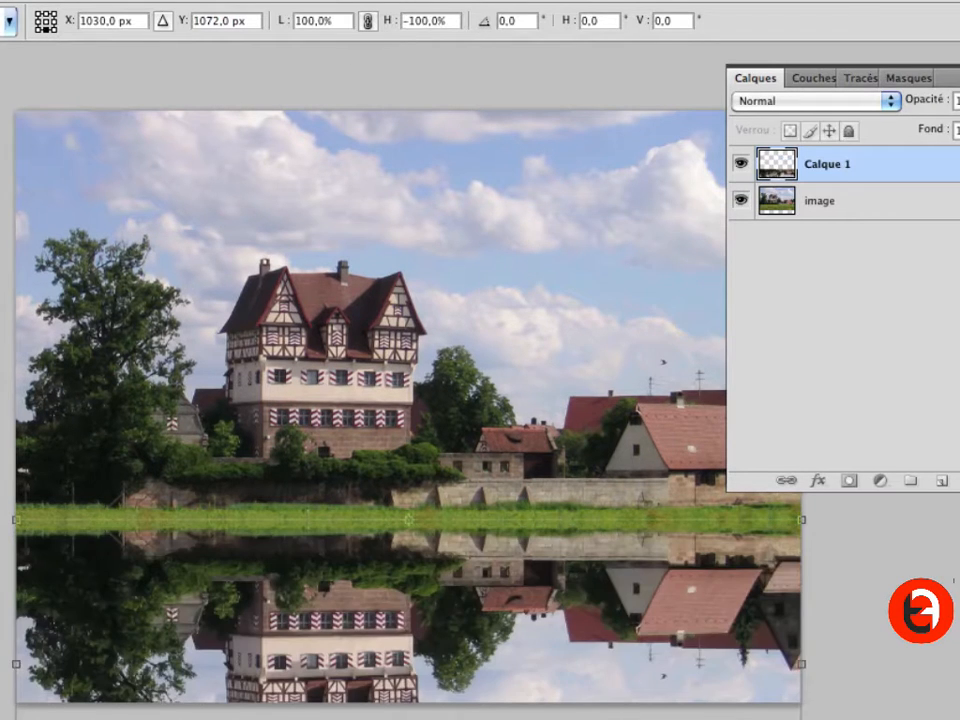
pyautogui.press('Return')
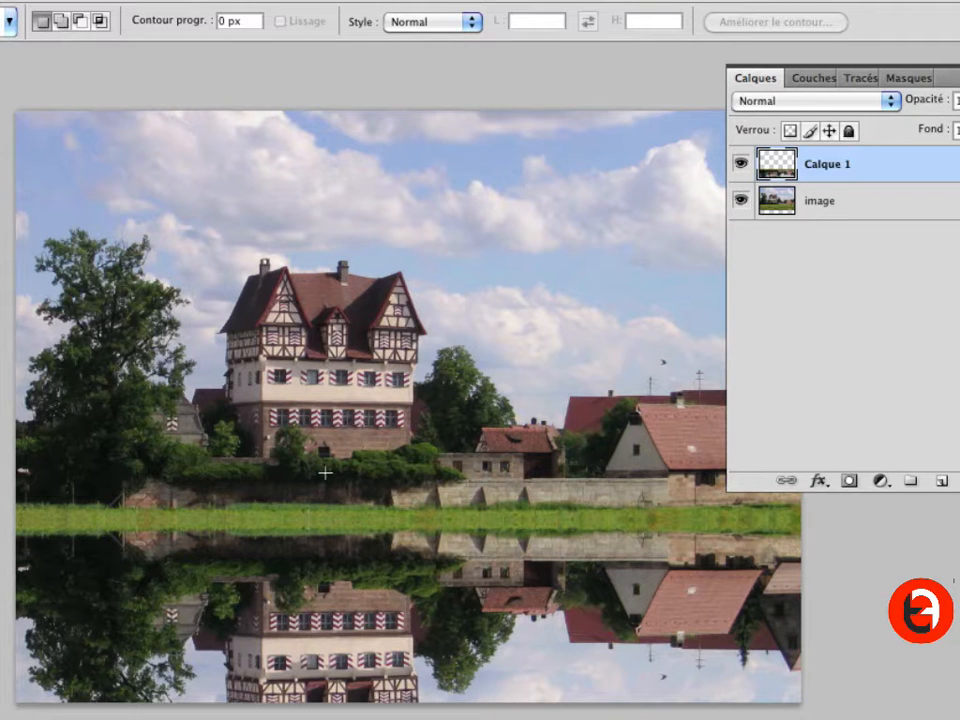
# Step: Rename the flipped layer as reflet and duplicate it
pyautogui.doubleClick(829, 174)
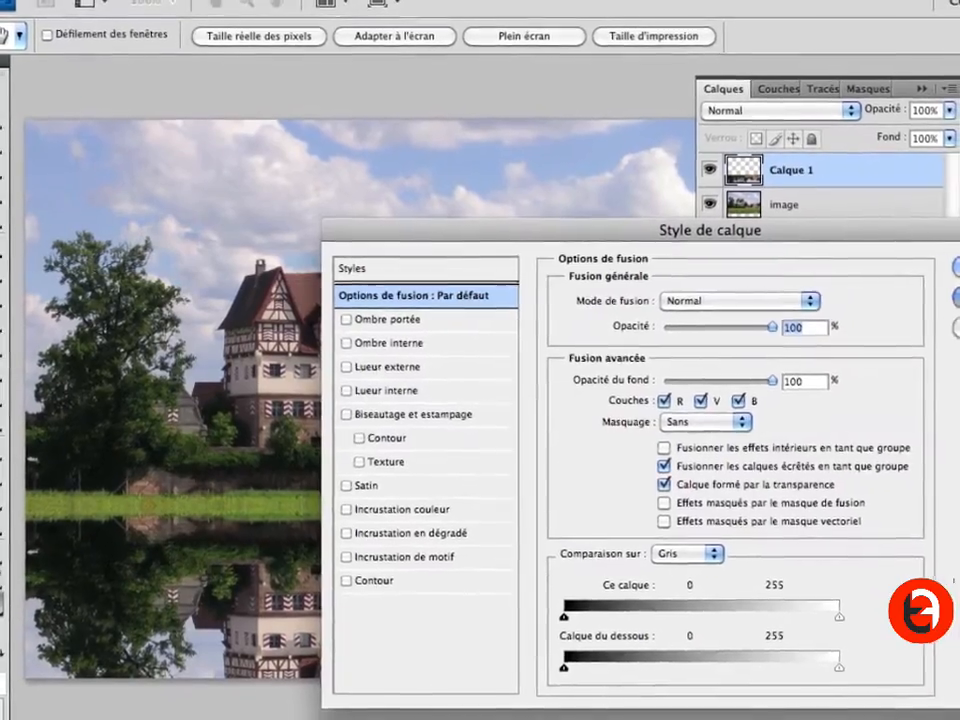
pyautogui.press('Escape')
pyautogui.doubleClick(800, 171)
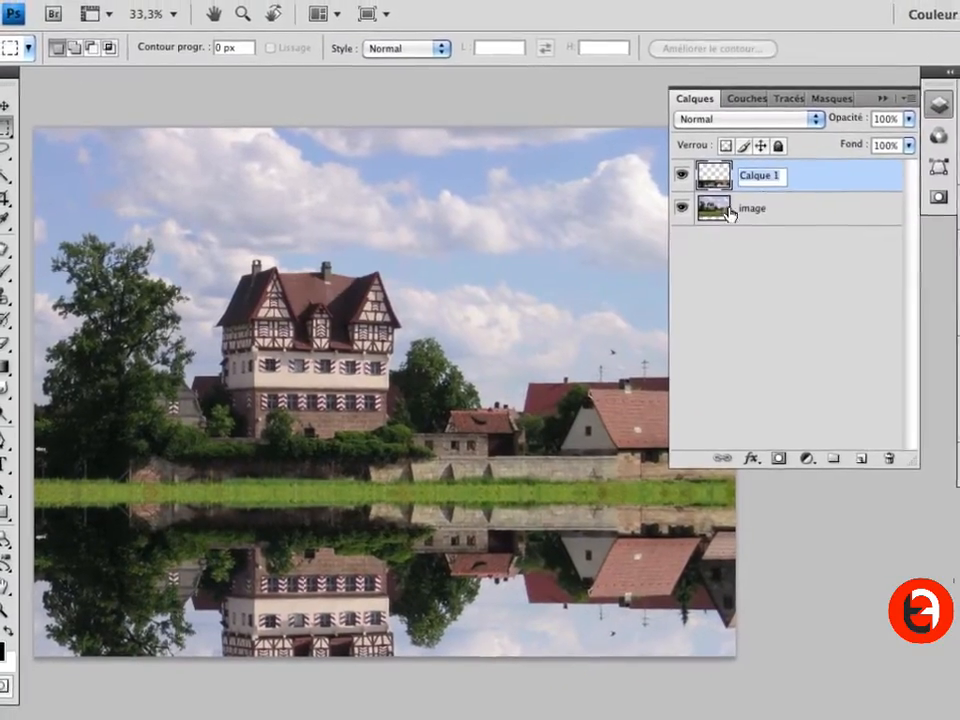
pyautogui.write('reflet')
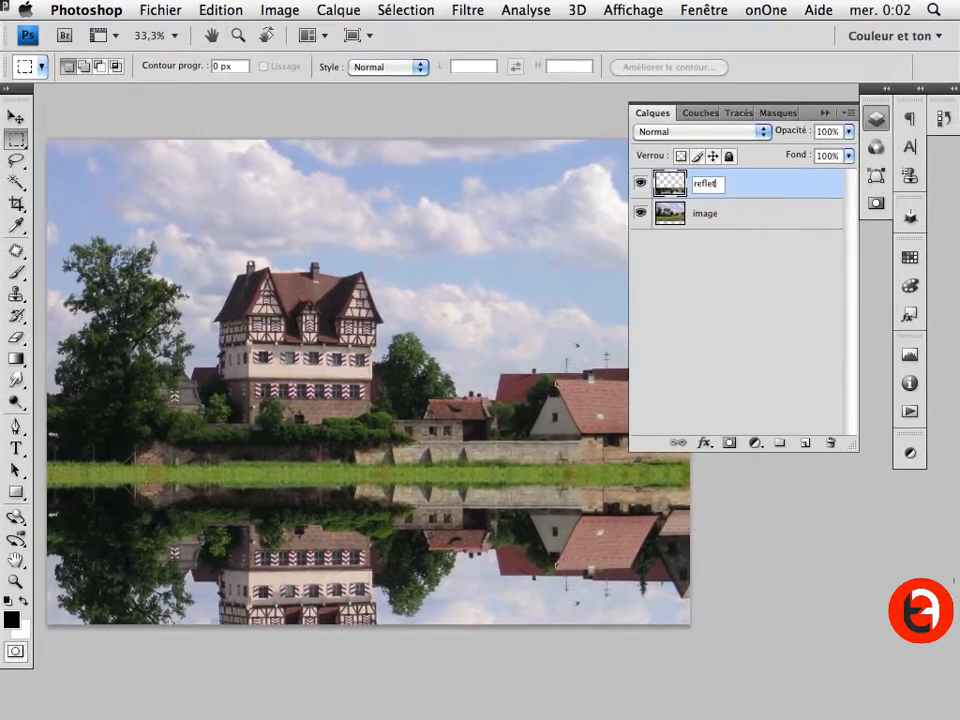
pyautogui.press('Return')
pyautogui.press('super+j')
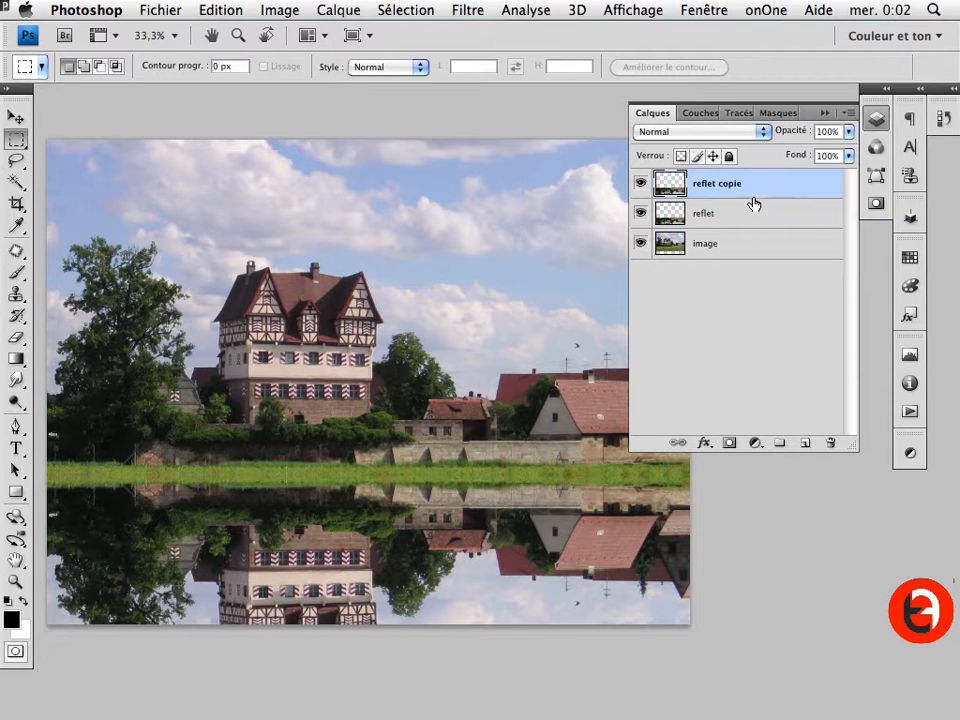
# Step: Create a new empty layer named texture above the reflection copies
pyautogui.click(806, 444)
pyautogui.doubleClick(711, 184)
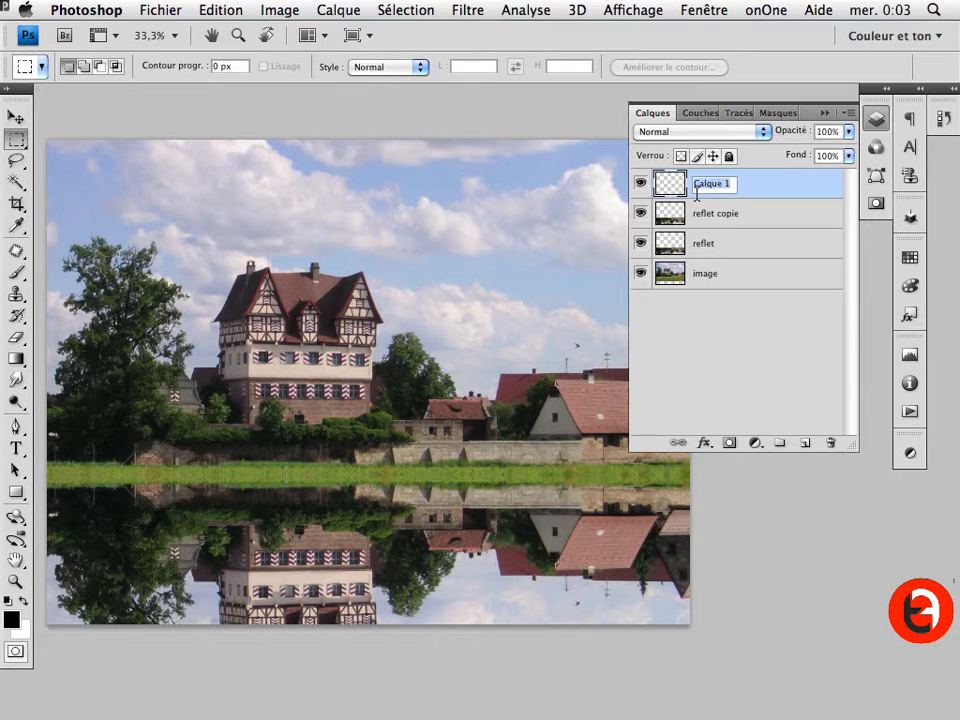
pyautogui.write('texture')
pyautogui.press('Return')
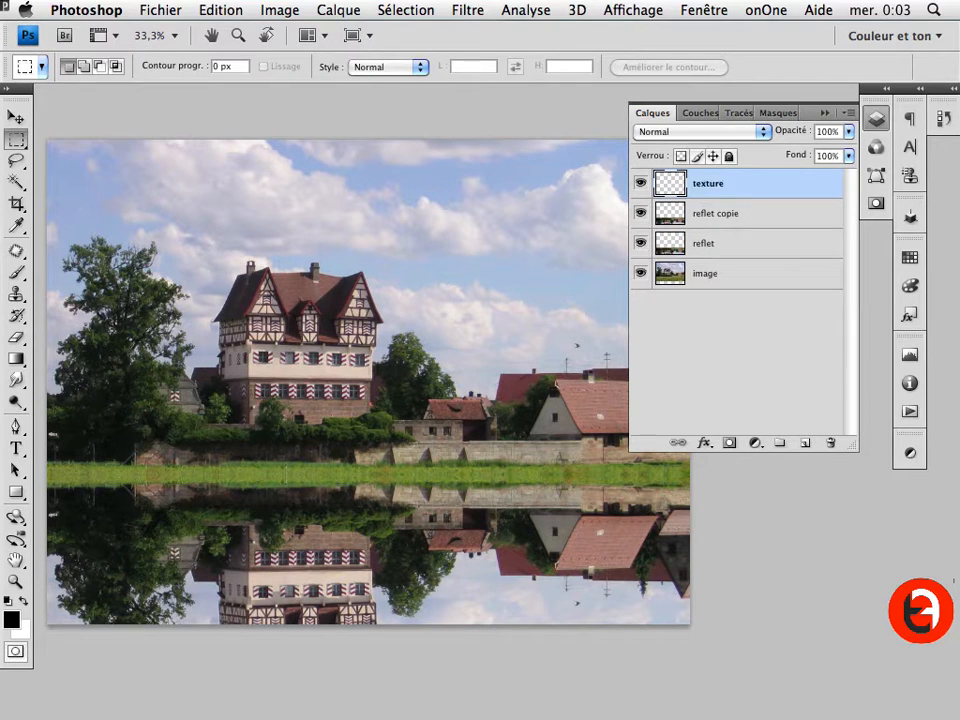
# Step: Load the reflection copy's outline as a selection, fill it with gray on the texture layer, and deselect
pyautogui.keyDown('super'); pyautogui.click(671, 222); pyautogui.keyUp('super')
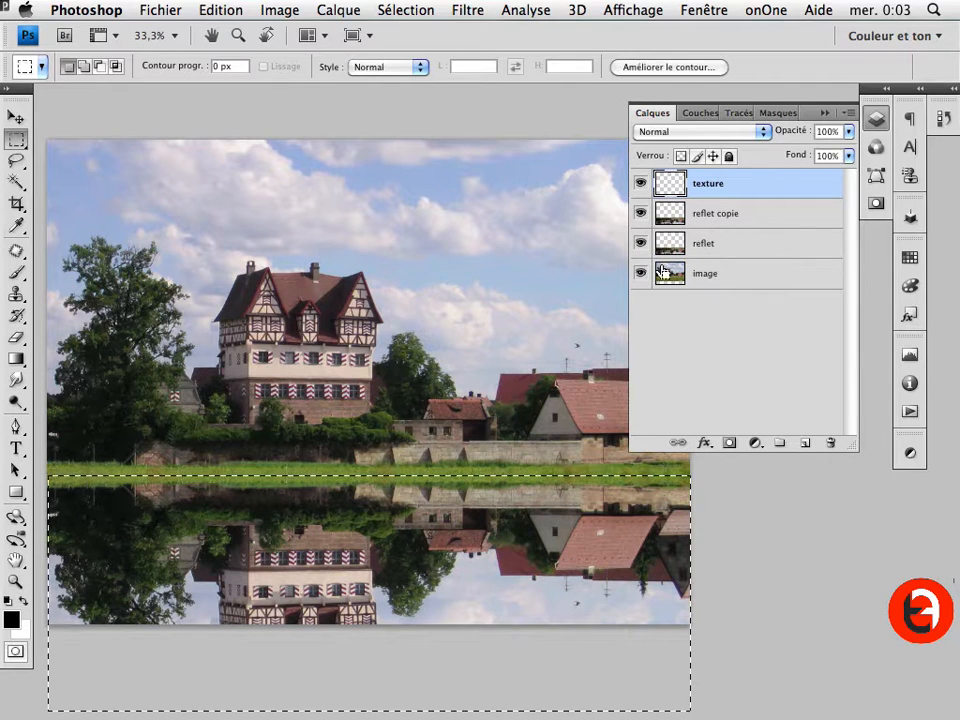
pyautogui.hotkey('shift', 'F5')
pyautogui.press('Return')
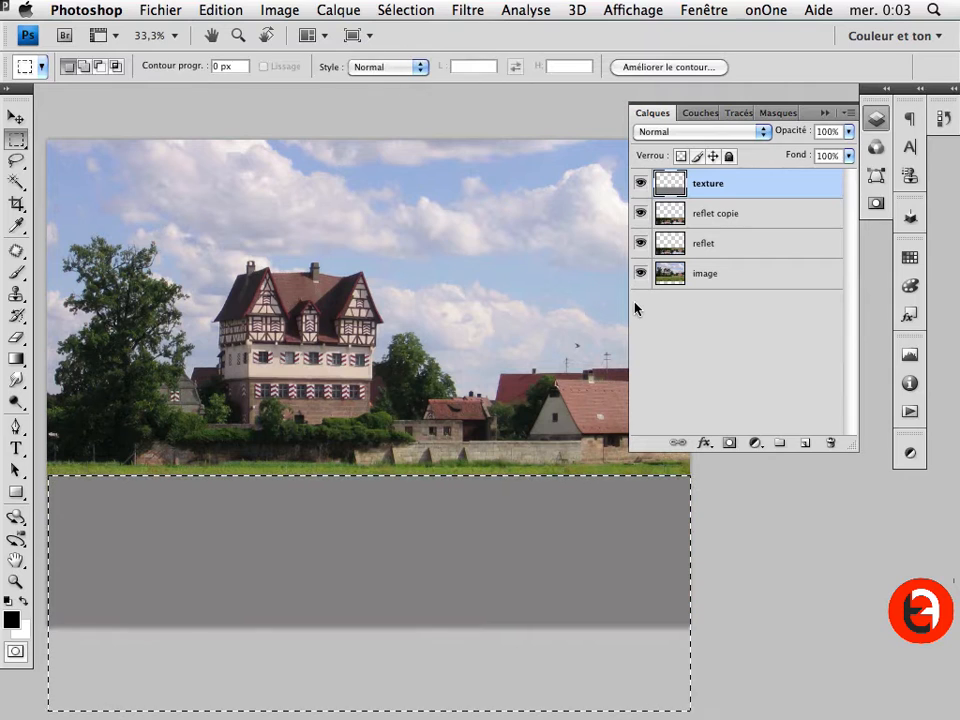
pyautogui.press('super+d')
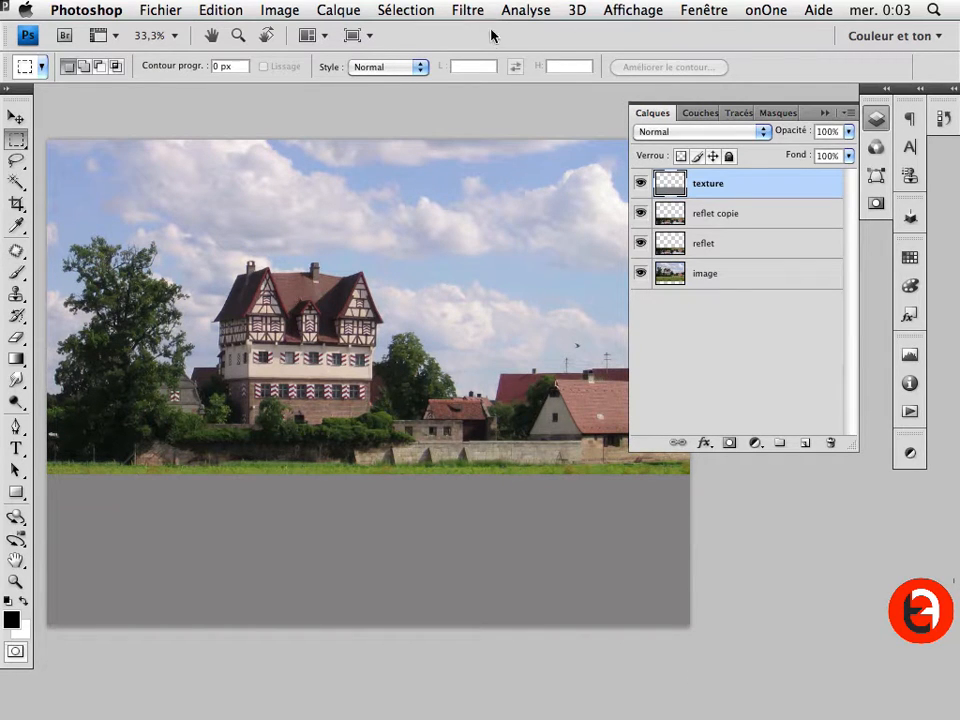
# Step: Open the filter gallery for the texture layer and choose the Eponge artistic filter
pyautogui.click(467, 10)
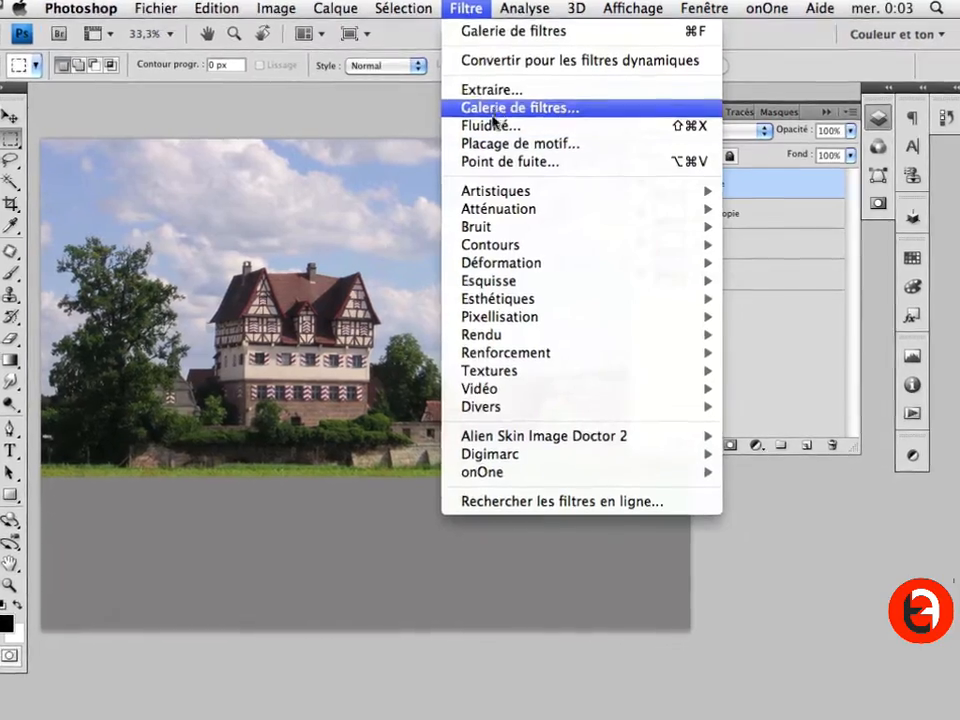
pyautogui.click(492, 118)
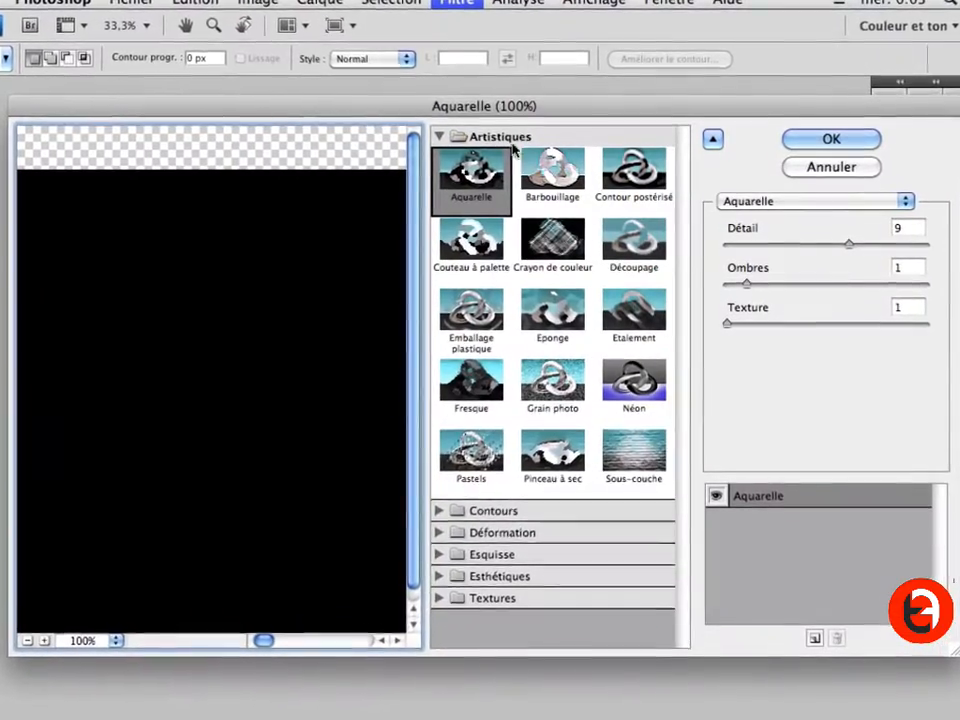
pyautogui.click(545, 330)
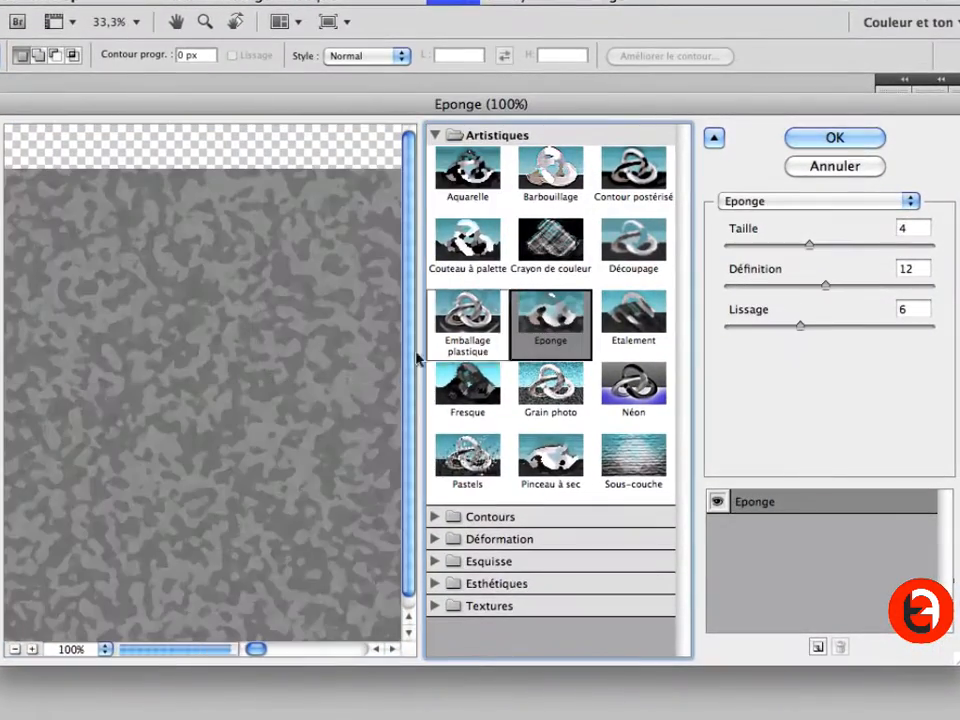
# Step: Try Taille values of 1 and 8 in the Eponge filter, and restore Taille to 4
pyautogui.click(15, 649)
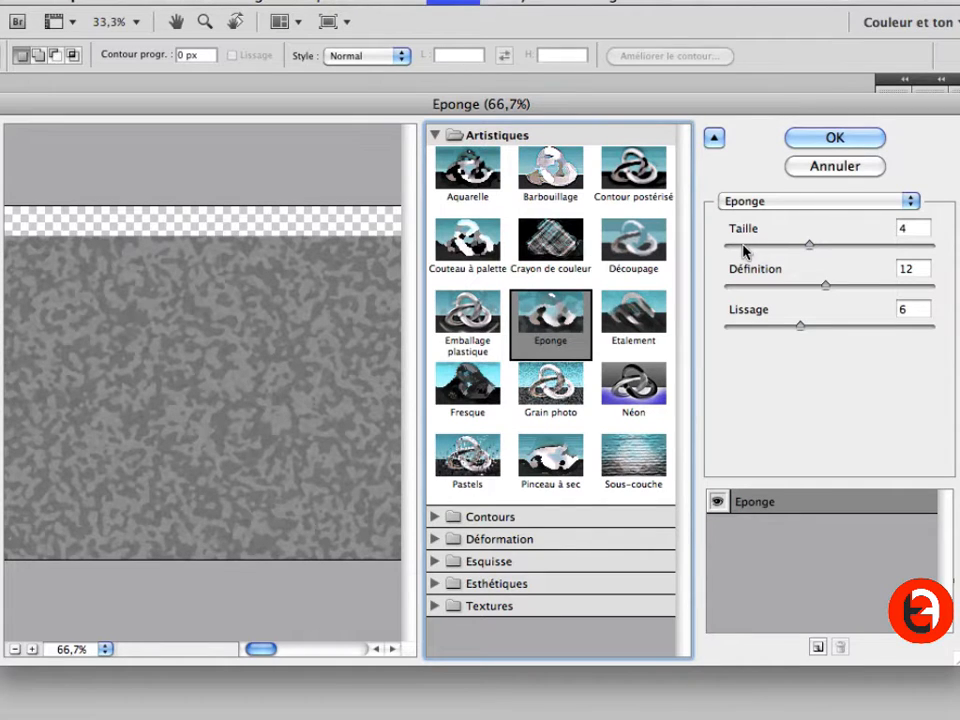
pyautogui.moveTo(810, 246); pyautogui.dragTo(752, 249)
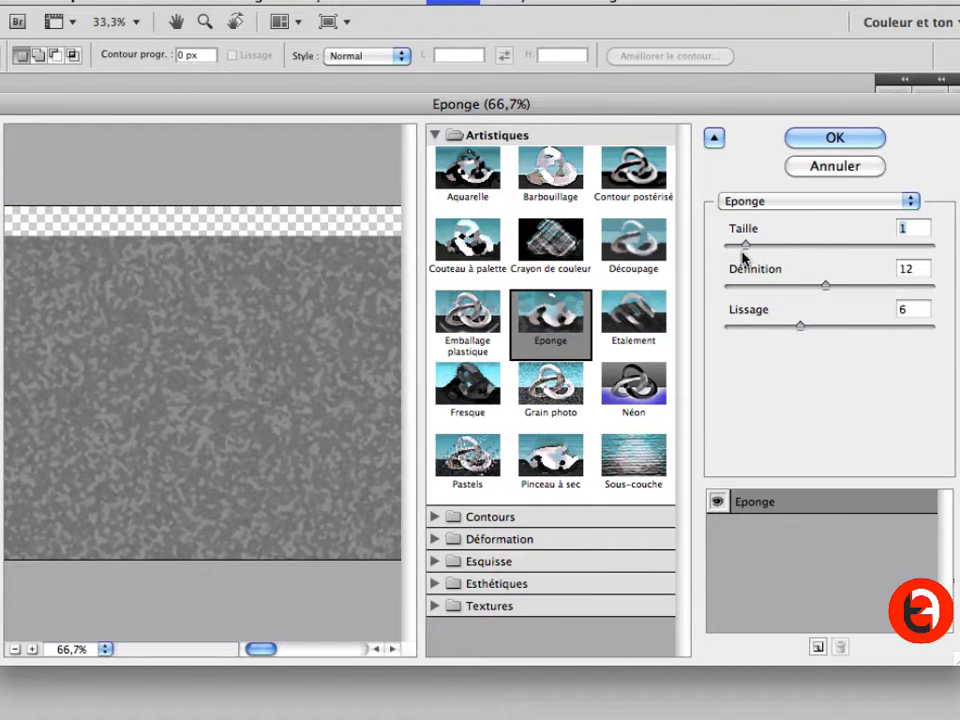
pyautogui.moveTo(745, 255); pyautogui.dragTo(890, 252)
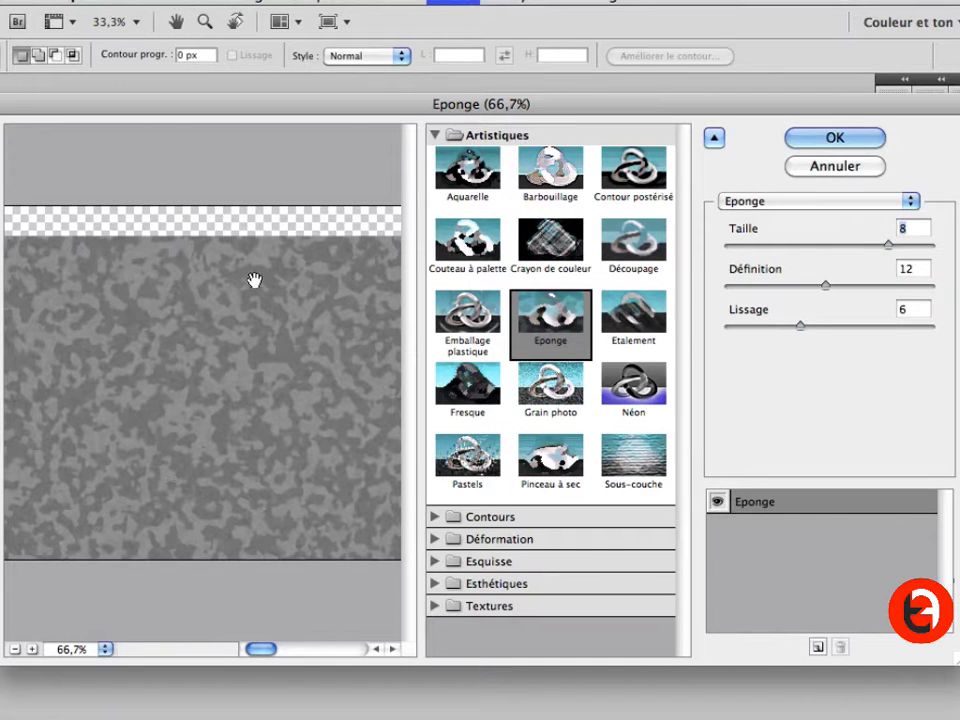
pyautogui.moveTo(880, 247); pyautogui.dragTo(801, 251)
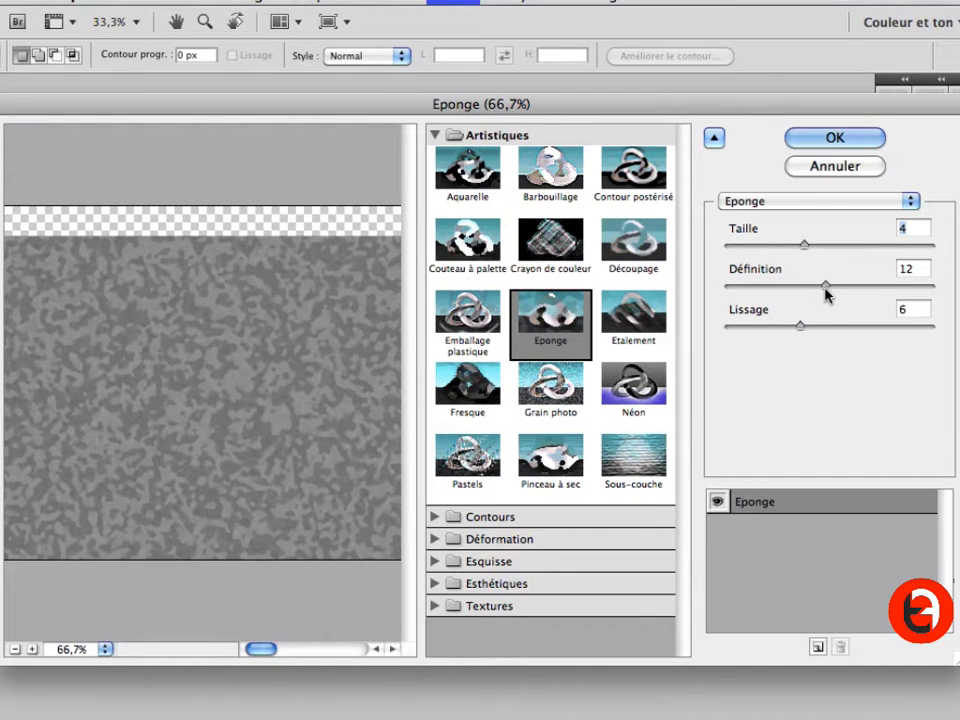
# Step: Try a Définition of 20 and a Lissage of 2 in the Eponge filter, and restore them to 12 and 6
pyautogui.moveTo(827, 289); pyautogui.dragTo(874, 298)
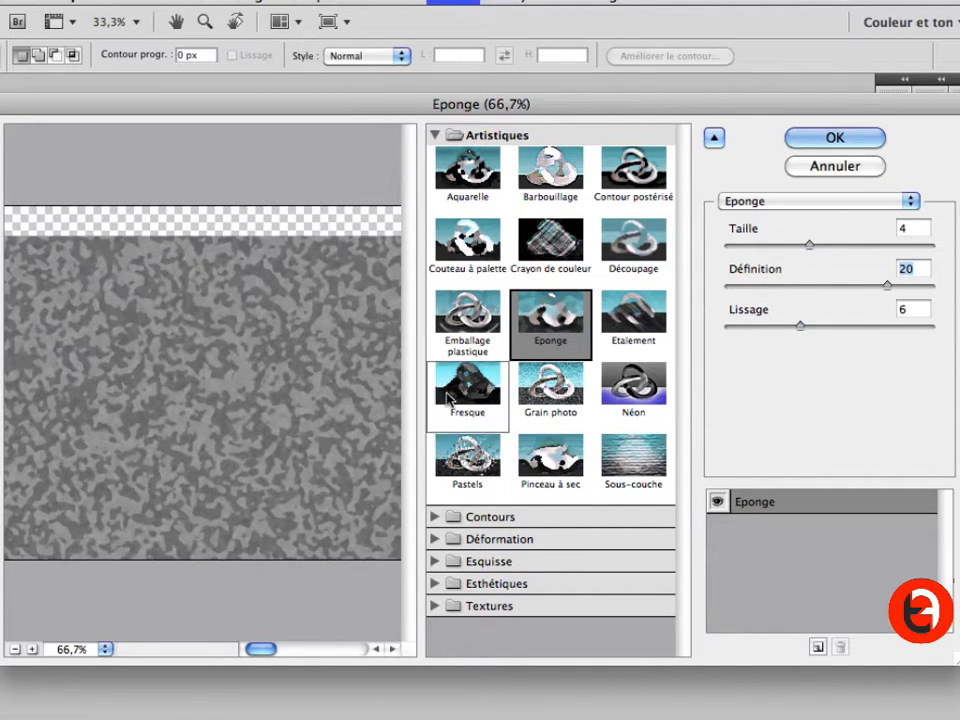
pyautogui.moveTo(887, 287); pyautogui.dragTo(829, 289)
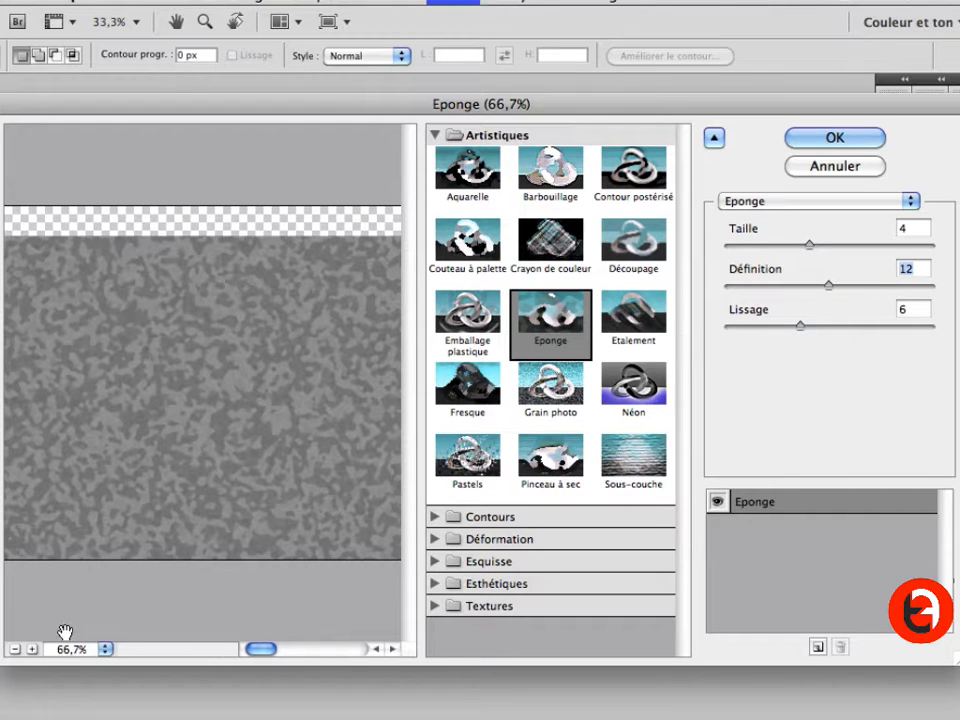
pyautogui.click(32, 649)
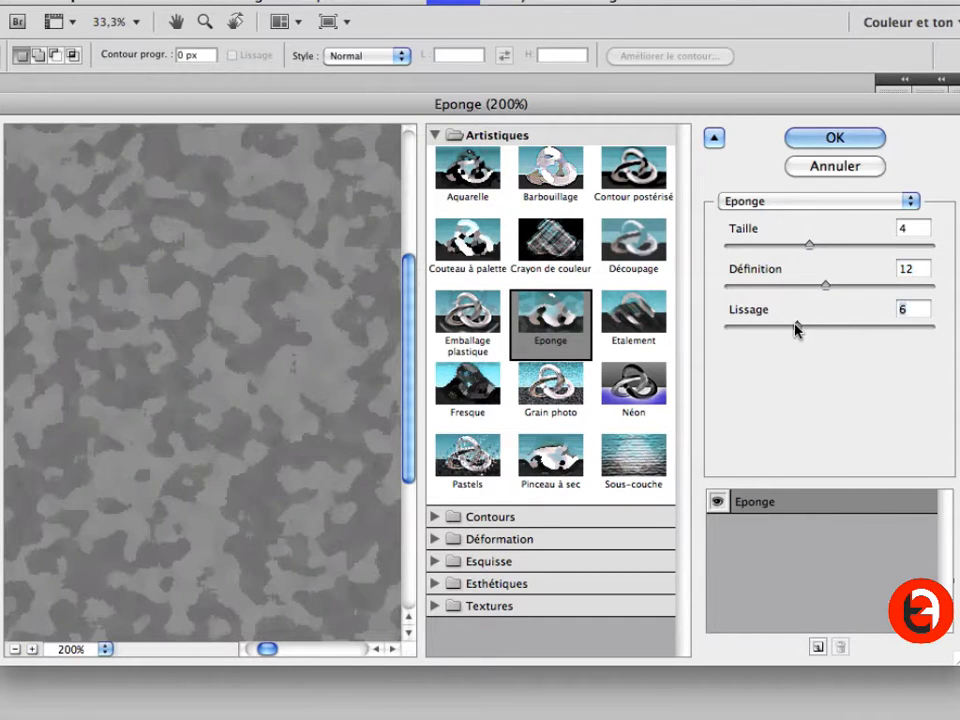
pyautogui.moveTo(797, 328); pyautogui.dragTo(750, 328)
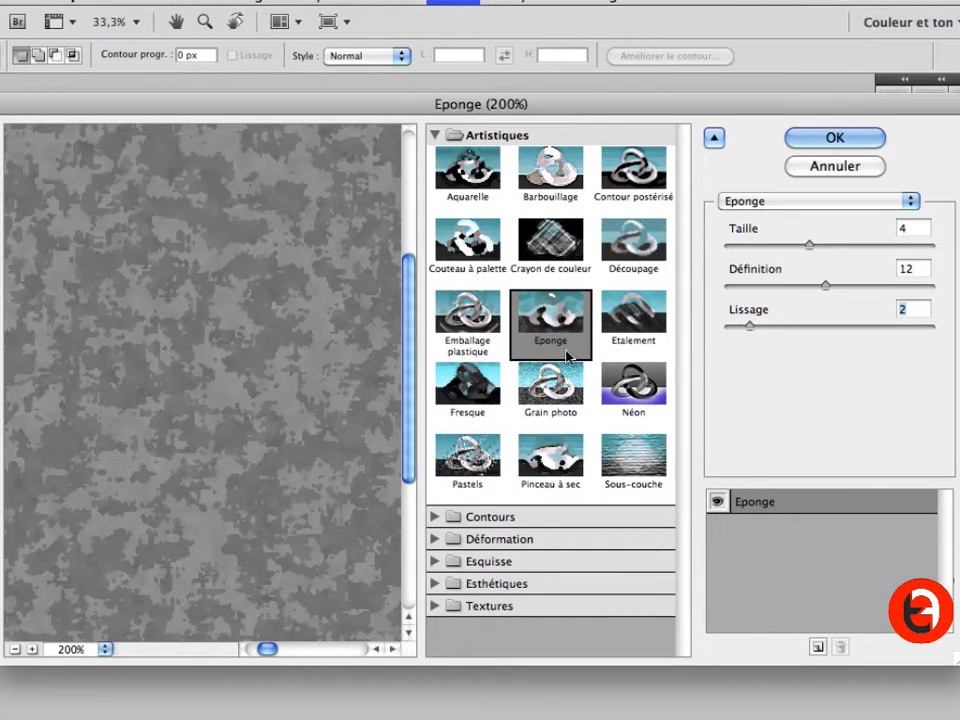
pyautogui.moveTo(750, 327); pyautogui.dragTo(796, 333)
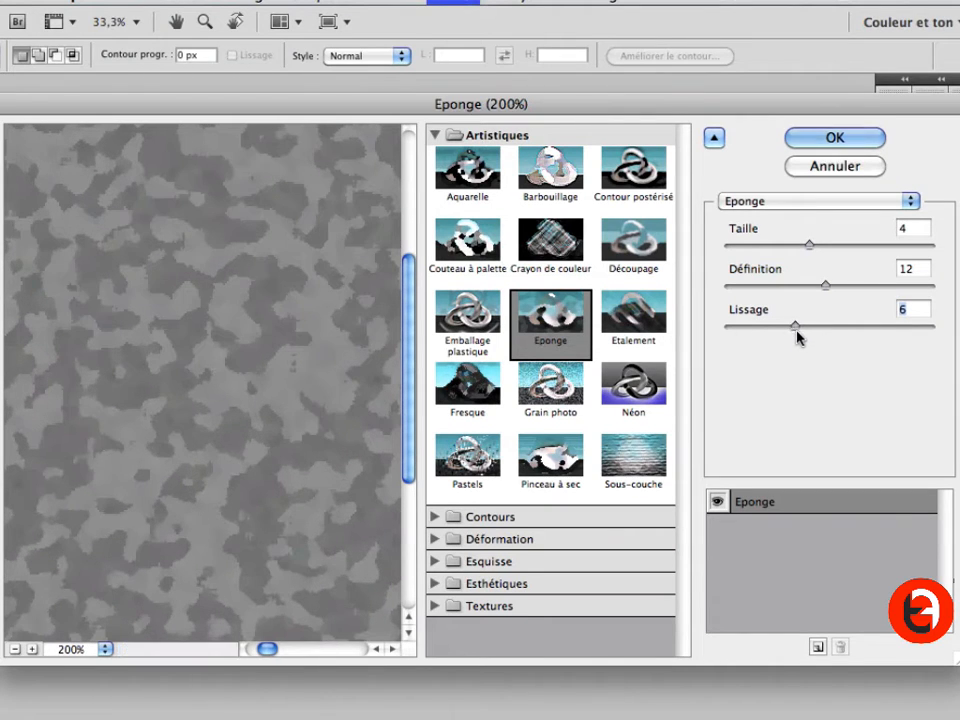
pyautogui.doubleClick(14, 649)
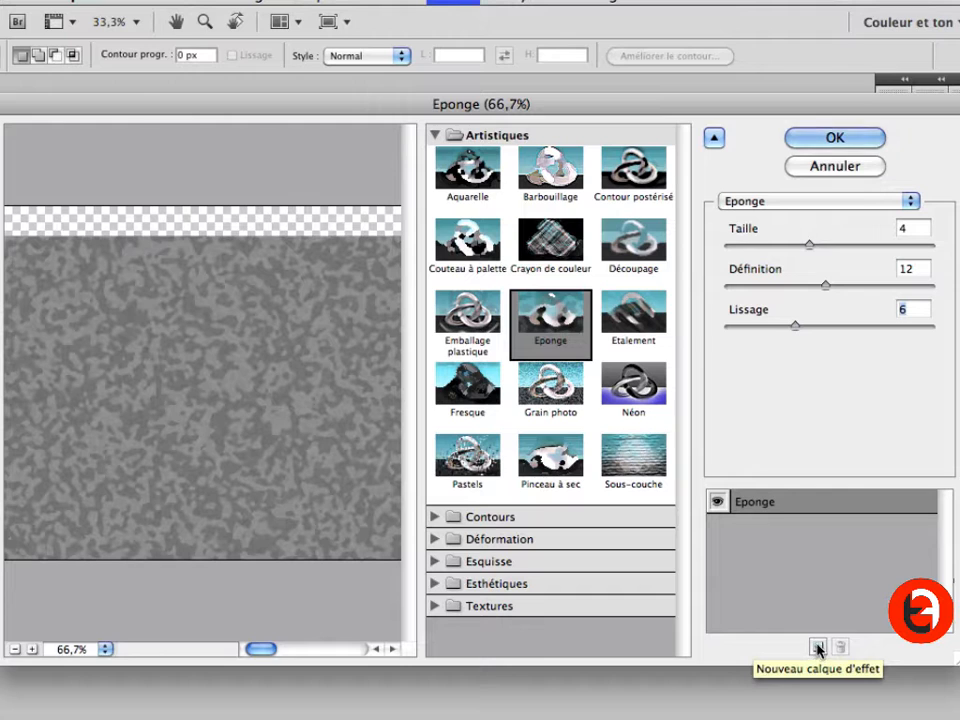
# Step: Add two effect layers above the first Eponge effect, keeping the middle one as Eponge and setting the topmost to Bas-relief
pyautogui.click(818, 648)
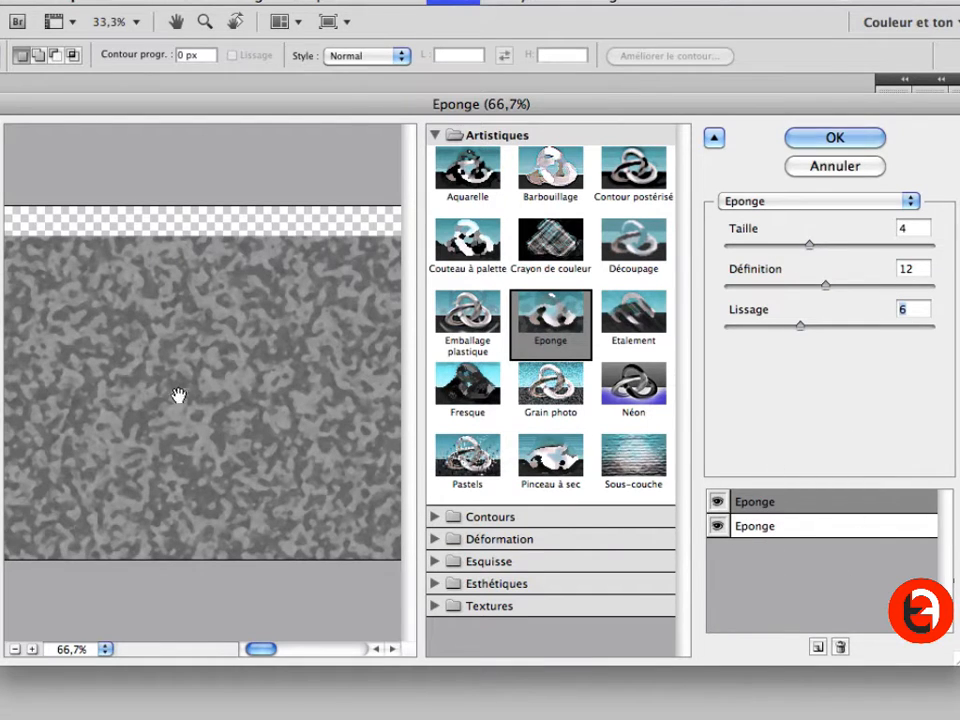
pyautogui.click(818, 648)
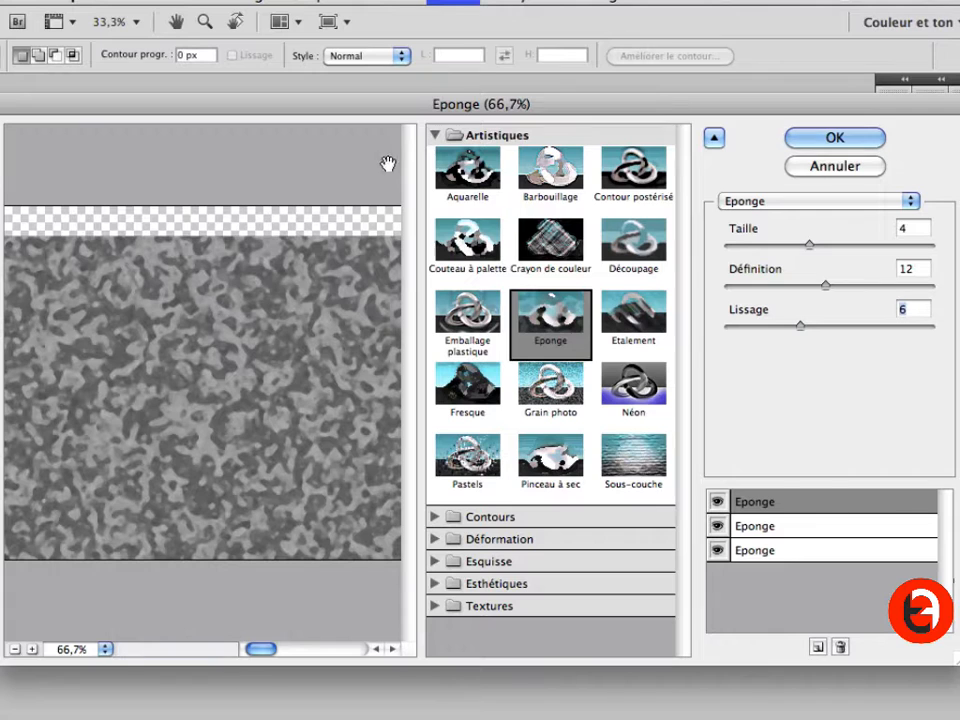
pyautogui.click(435, 134)
pyautogui.click(436, 201)
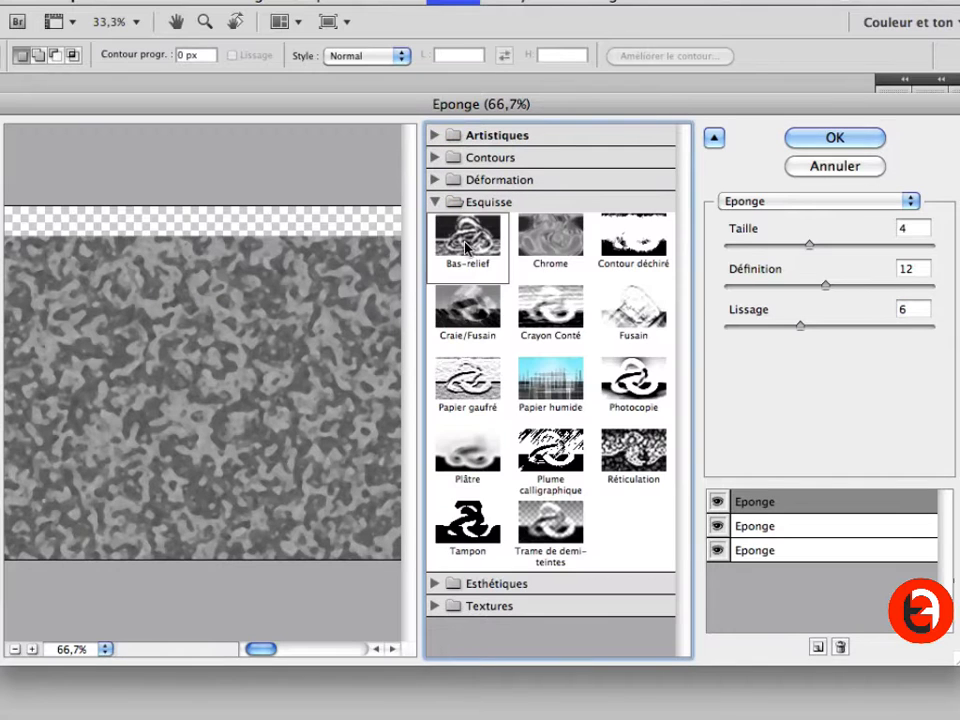
pyautogui.click(466, 247)
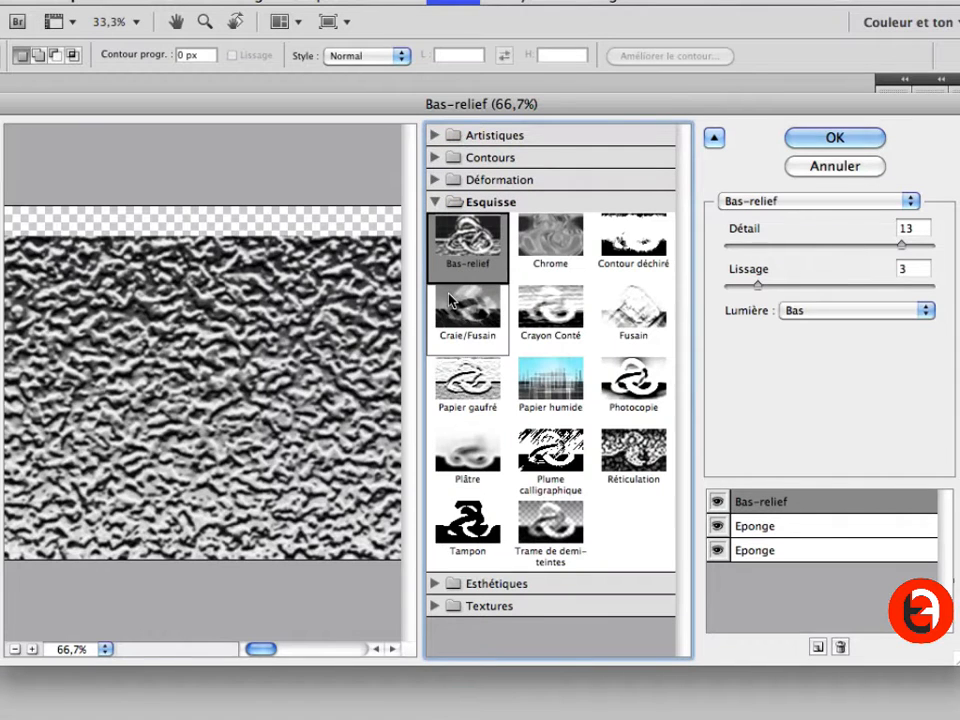
pyautogui.click(15, 649)
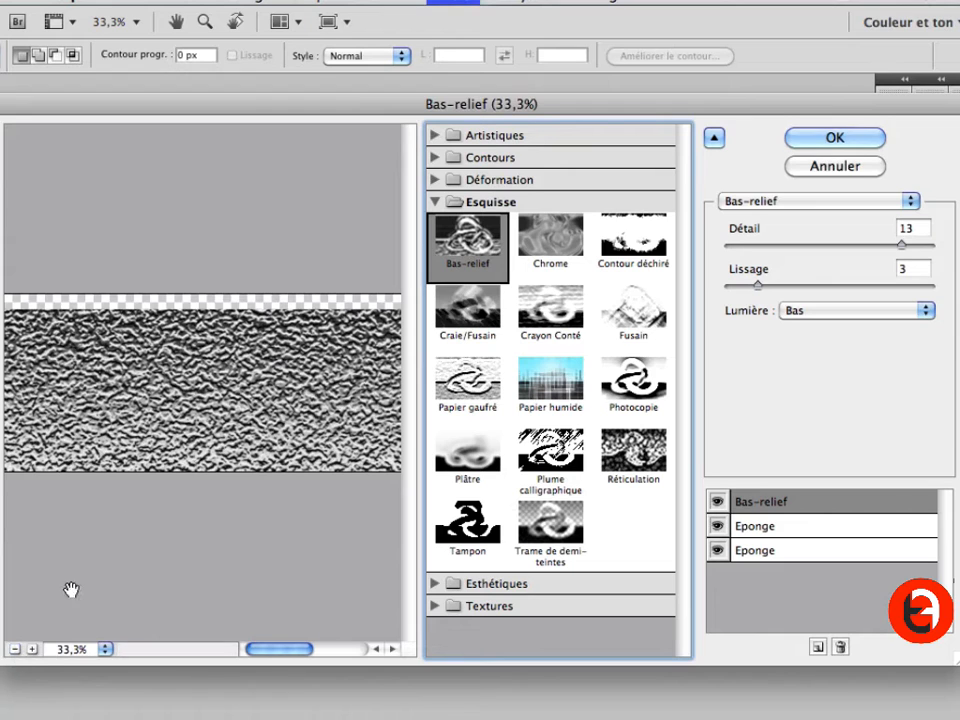
pyautogui.click(15, 649)
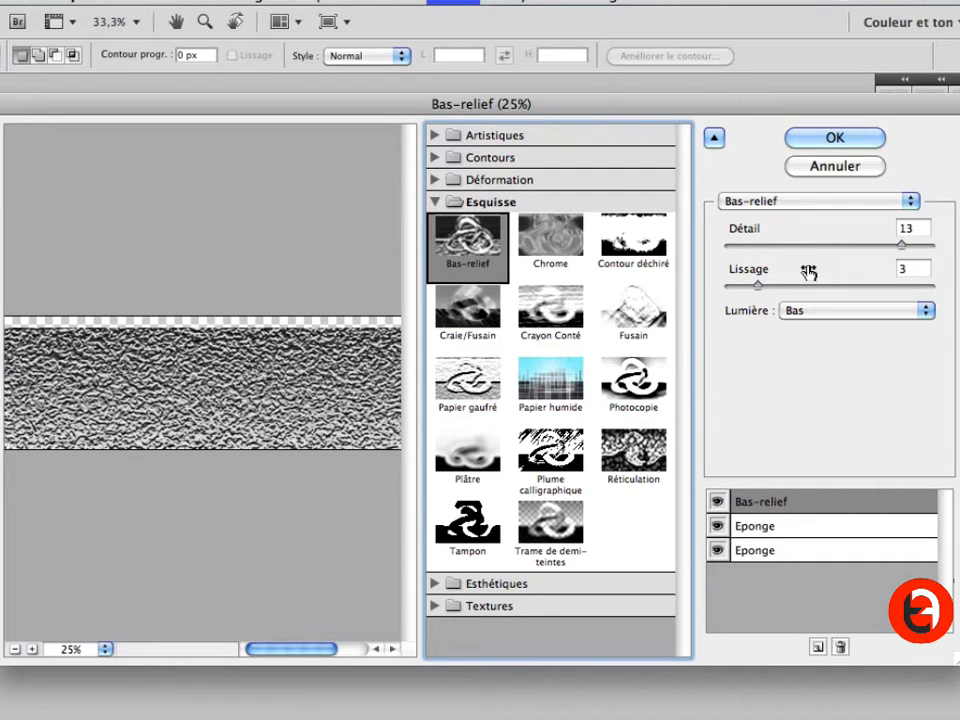
# Step: Try the Haut and Bas gauche light directions in the Bas-relief effect, and restore Lumière to Bas
pyautogui.click(814, 311)
pyautogui.click(808, 376)
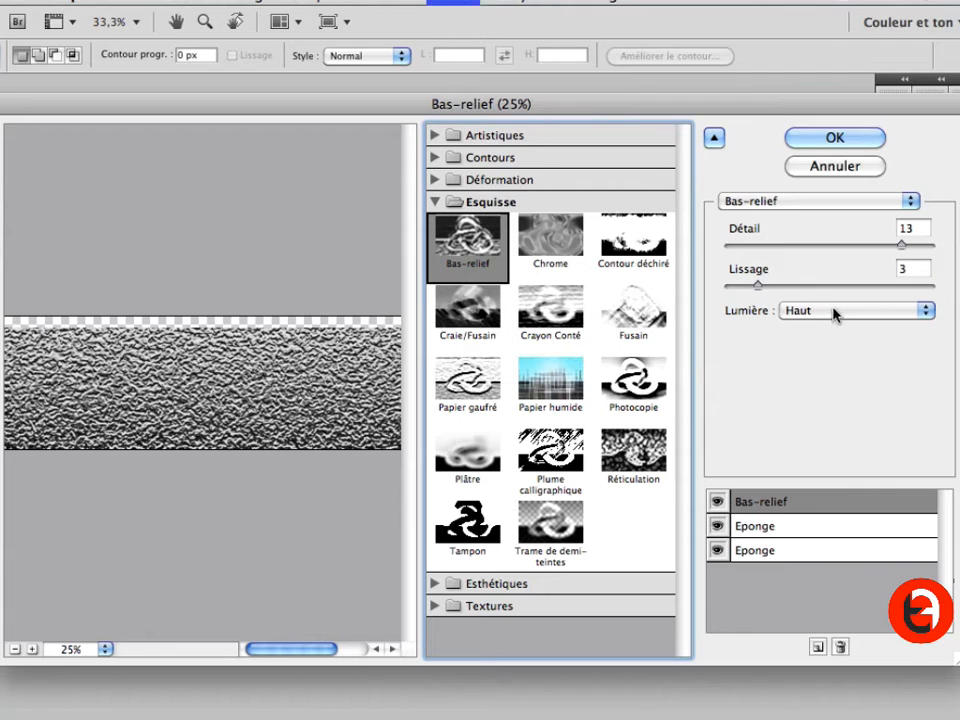
pyautogui.click(835, 313)
pyautogui.click(776, 247)
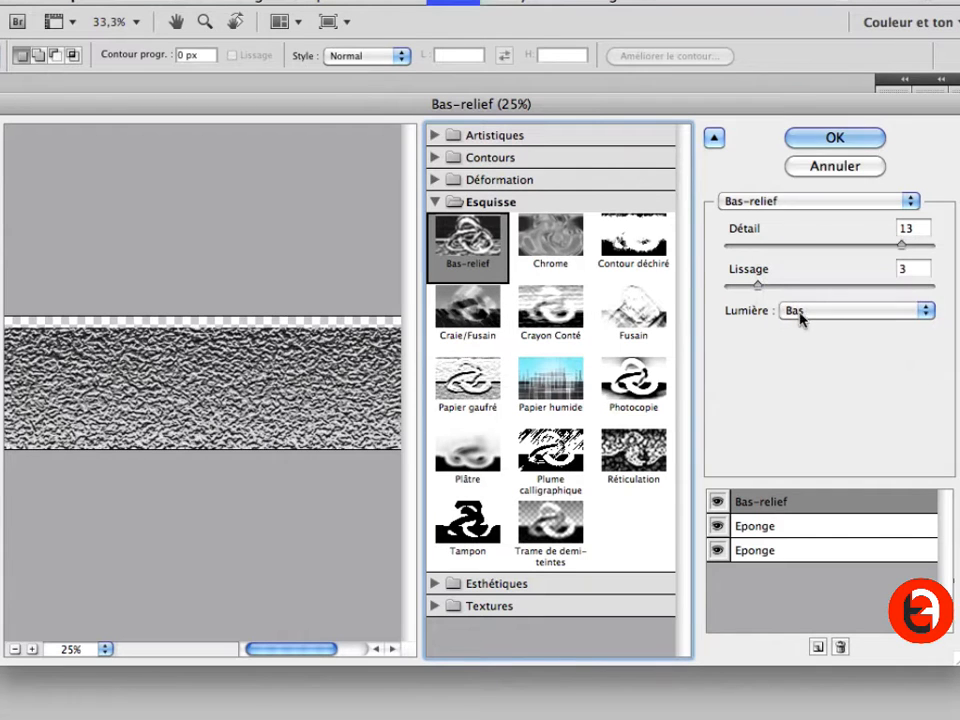
pyautogui.click(800, 314)
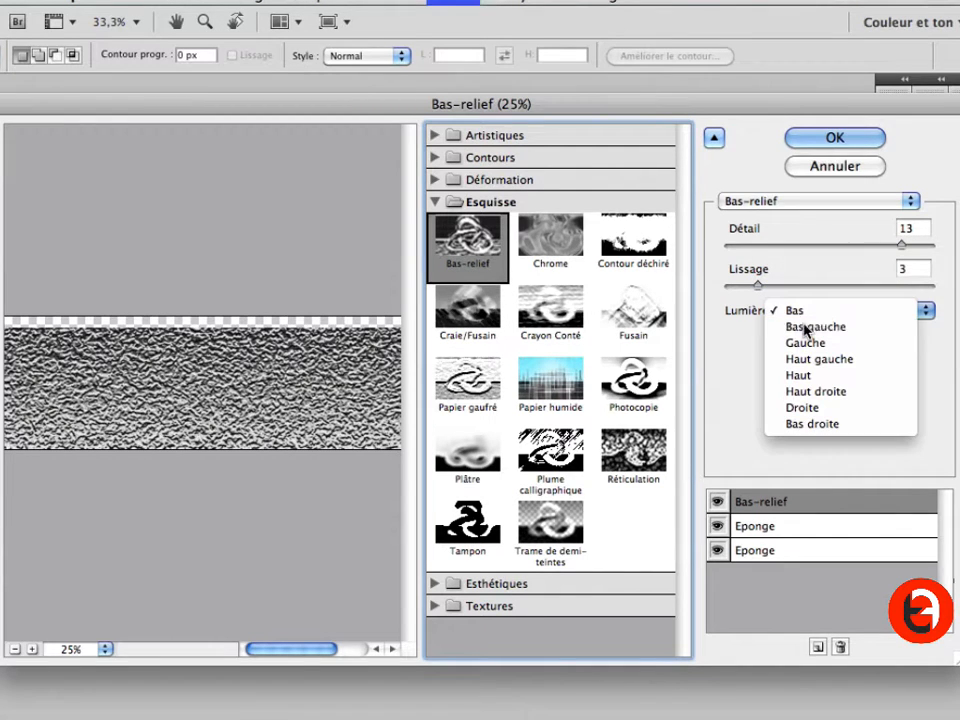
pyautogui.click(806, 328)
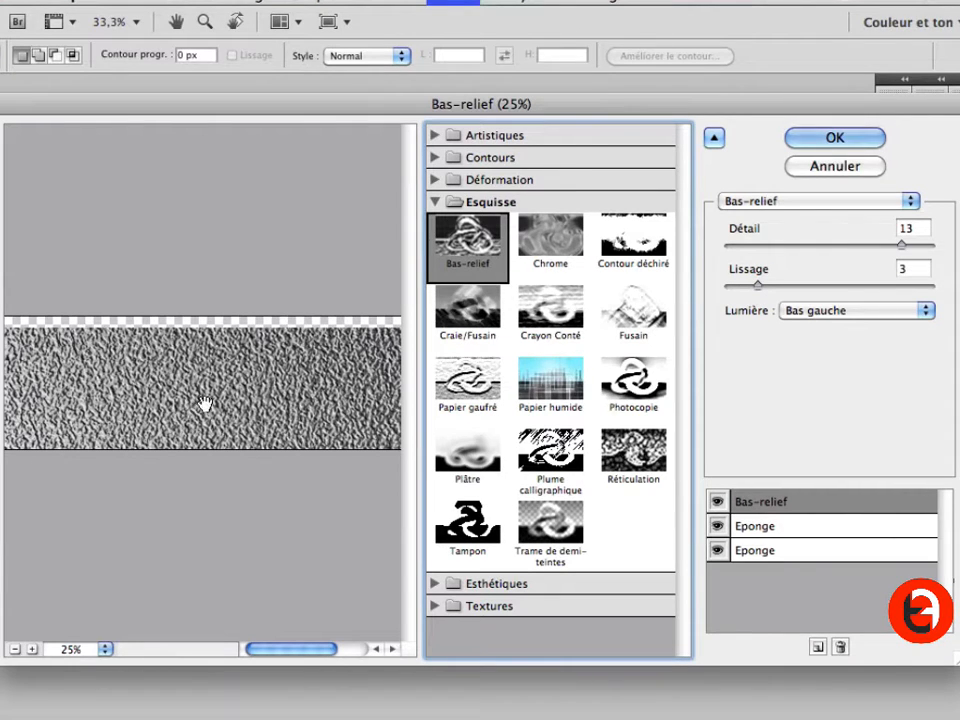
pyautogui.click(800, 311)
pyautogui.click(815, 293)
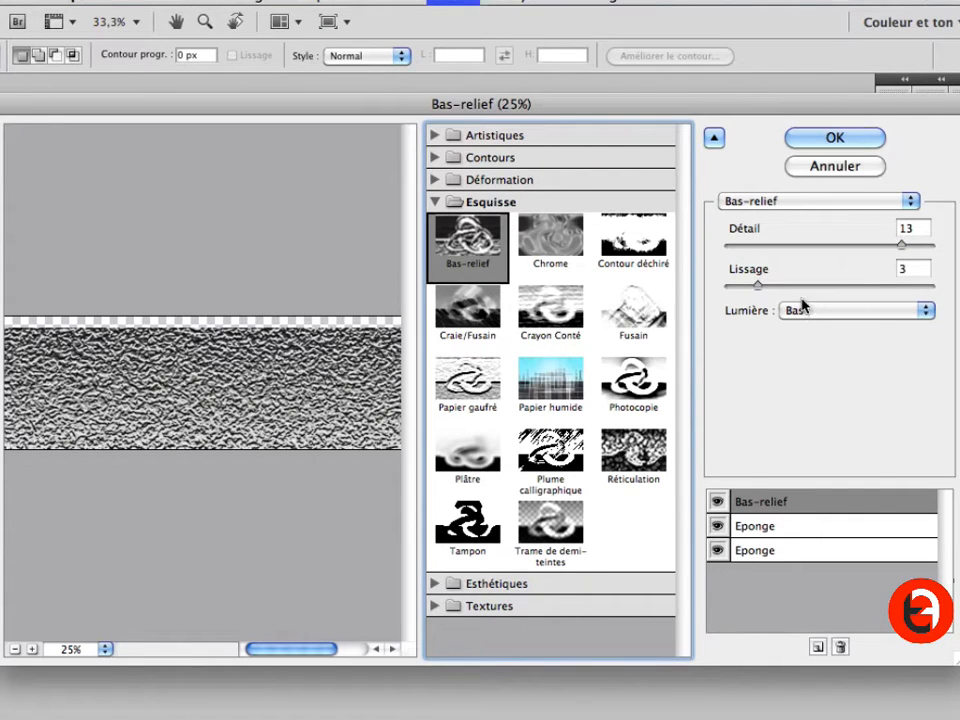
# Step: Try a Détail of 15 in the Bas-relief effect, and settle on a Détail of 12
pyautogui.click(32, 649)
pyautogui.click(32, 649)
pyautogui.click(32, 649)
pyautogui.click(32, 649)
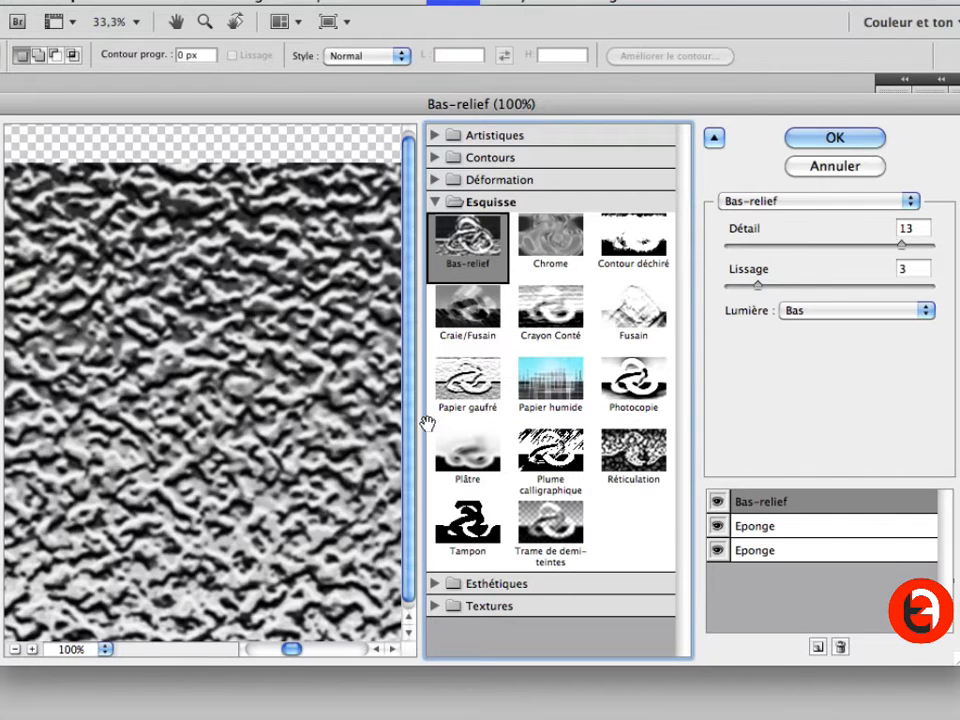
pyautogui.moveTo(903, 247); pyautogui.dragTo(955, 252)
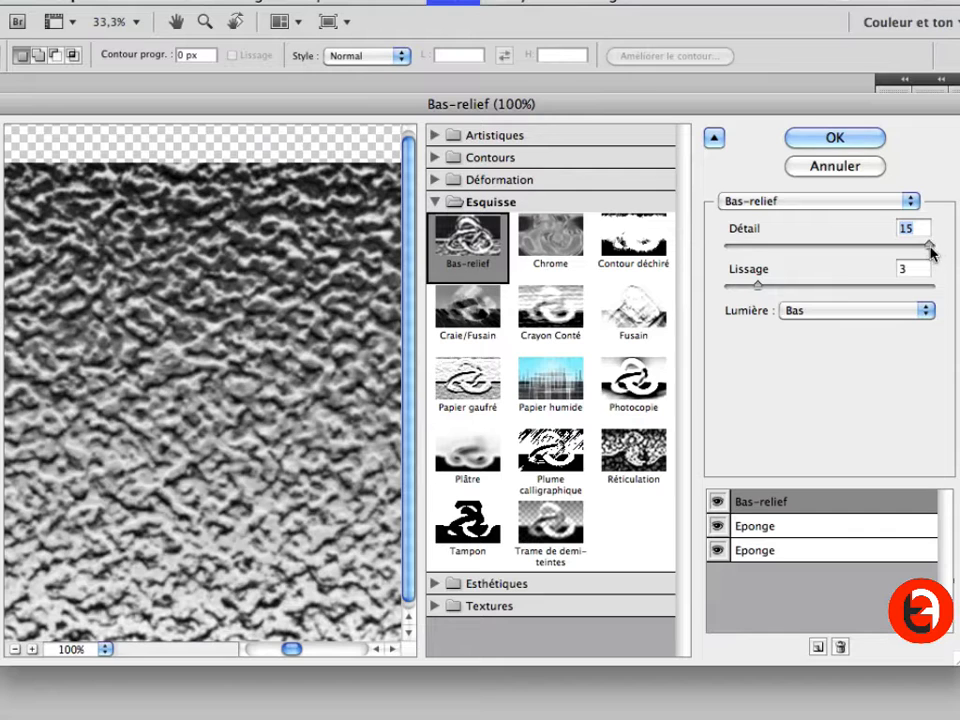
pyautogui.moveTo(931, 253); pyautogui.dragTo(891, 249)
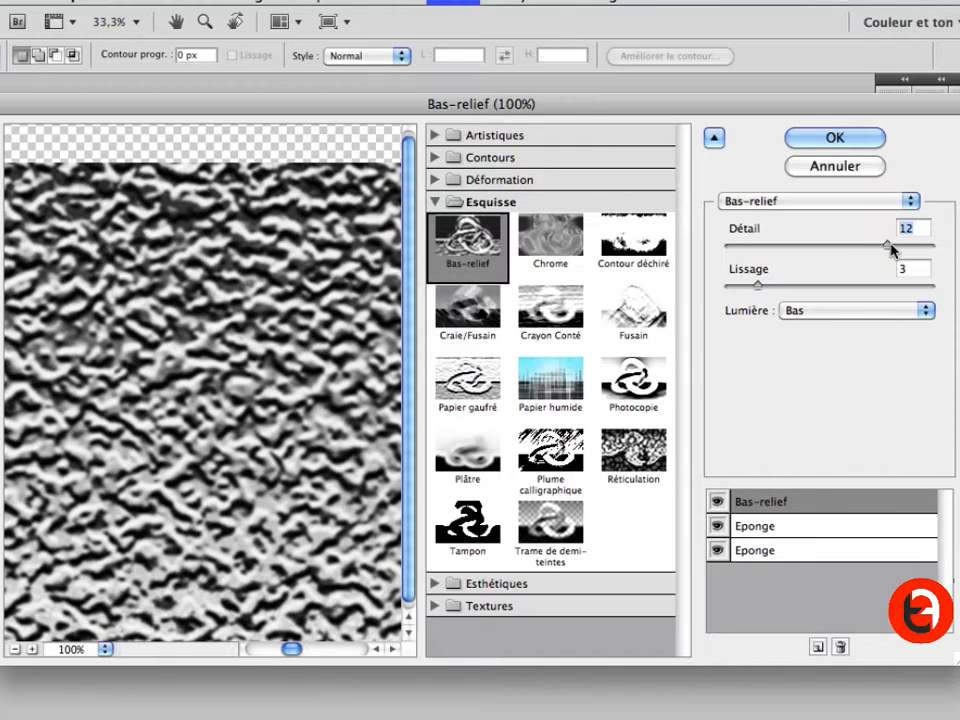
# Step: Compare Lissage values of 1 and 2 in the Bas-relief effect, and keep Lissage at 2
pyautogui.moveTo(759, 287); pyautogui.dragTo(726, 287)
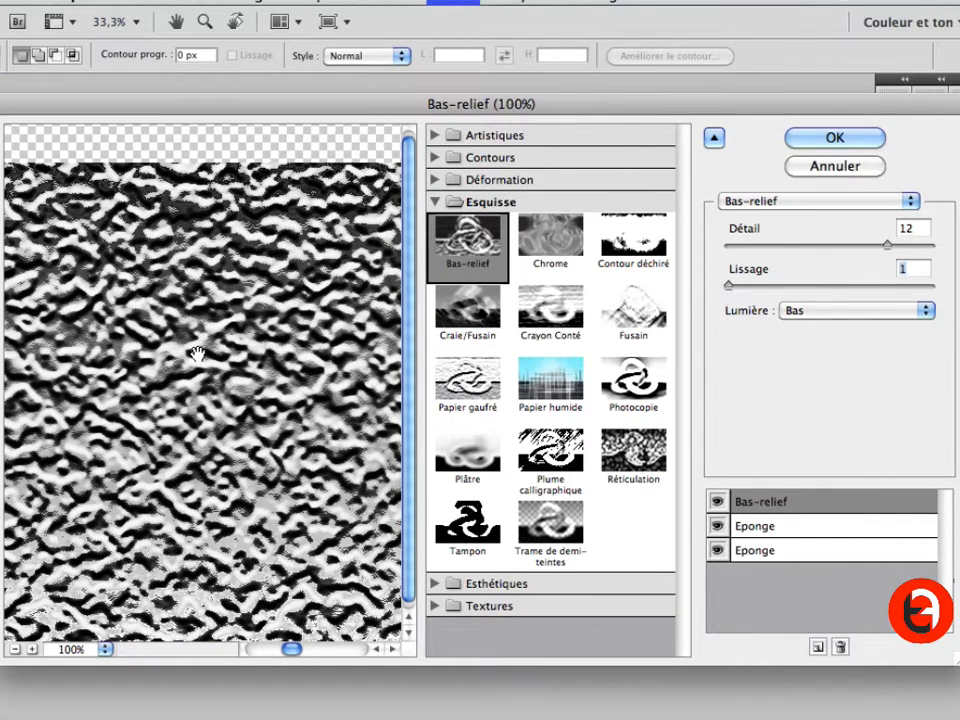
pyautogui.click(31, 649)
pyautogui.click(31, 649)
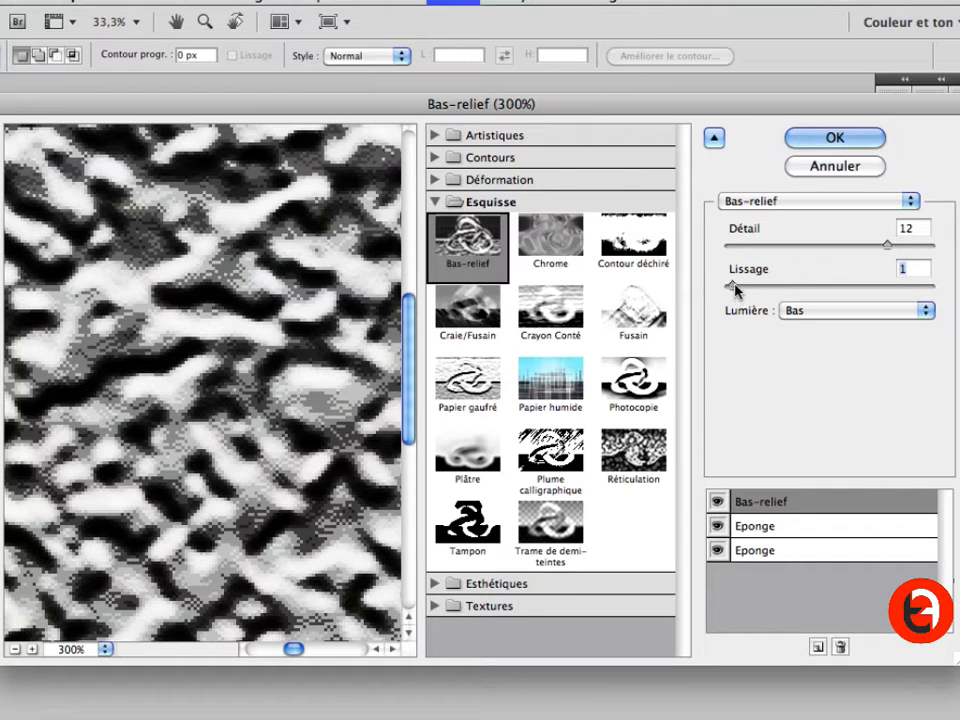
pyautogui.moveTo(733, 288); pyautogui.dragTo(743, 288)
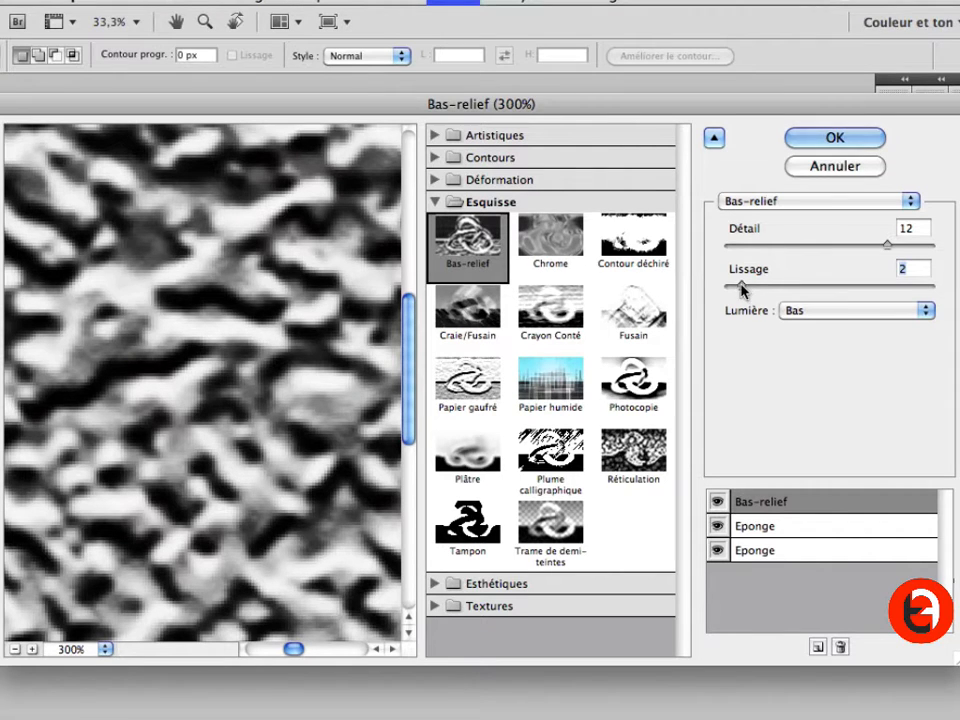
pyautogui.moveTo(743, 287)
pyautogui.mouseDown()
pyautogui.moveTo(758, 287)
pyautogui.moveTo(735, 288)
pyautogui.mouseUp()
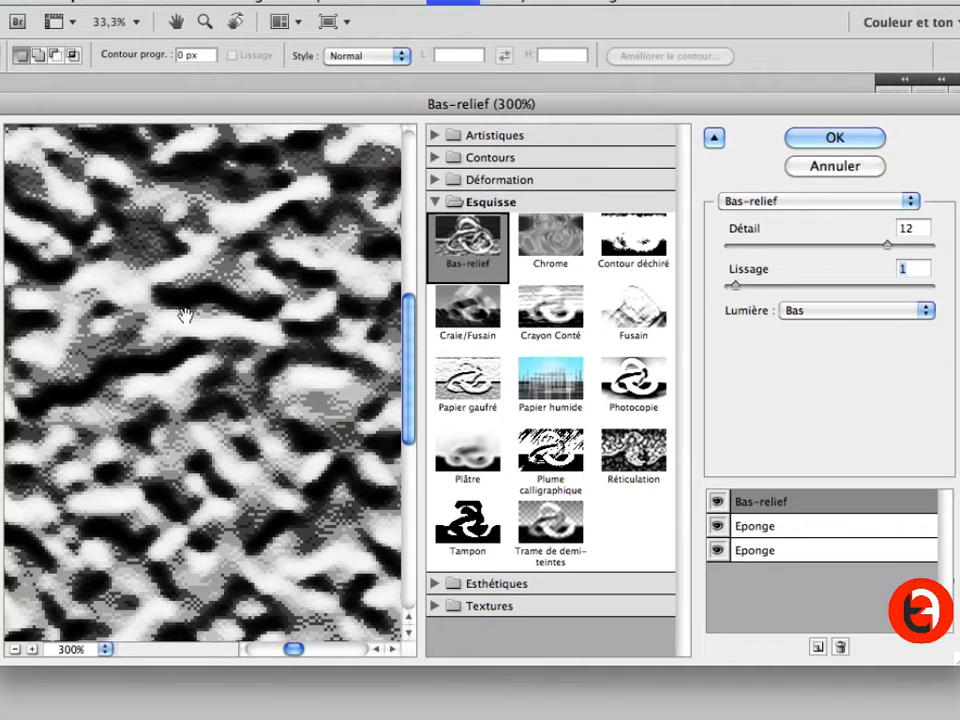
pyautogui.moveTo(737, 286); pyautogui.dragTo(744, 287)
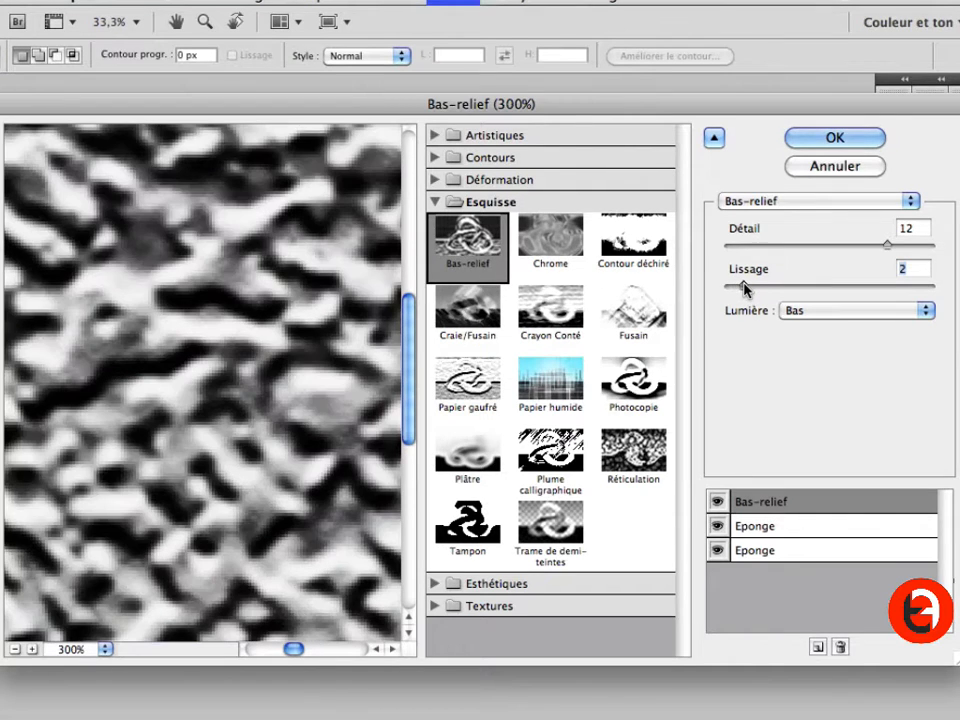
# Step: Apply the stacked Eponge and Bas-relief gallery effects to the texture layer
pyautogui.click(15, 649)
pyautogui.click(15, 649)
pyautogui.click(15, 649)
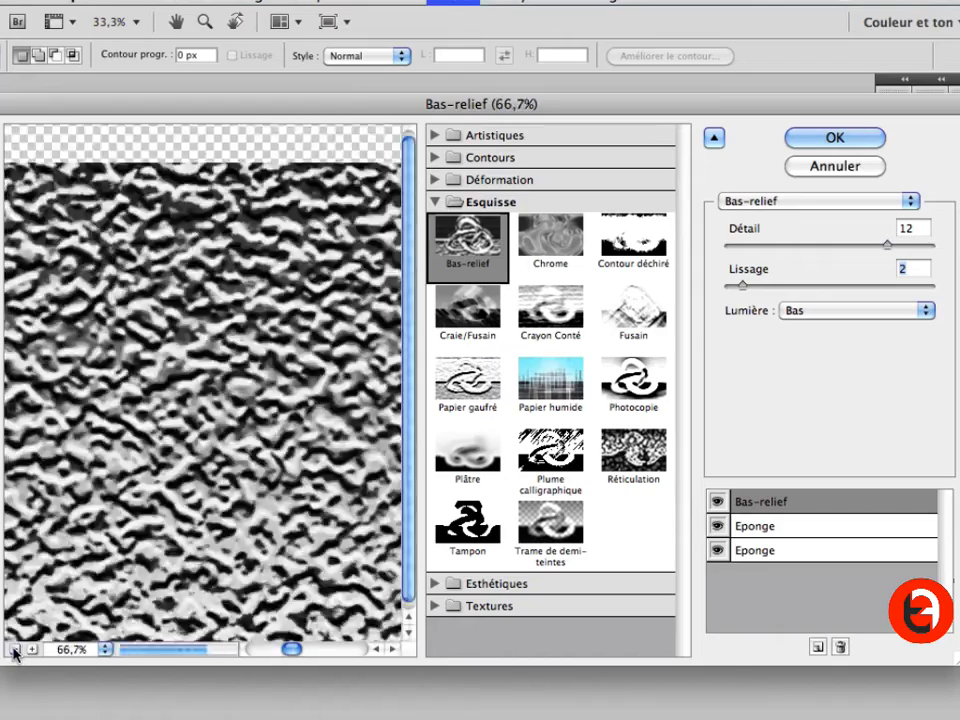
pyautogui.click(15, 649)
pyautogui.click(15, 649)
pyautogui.click(833, 139)
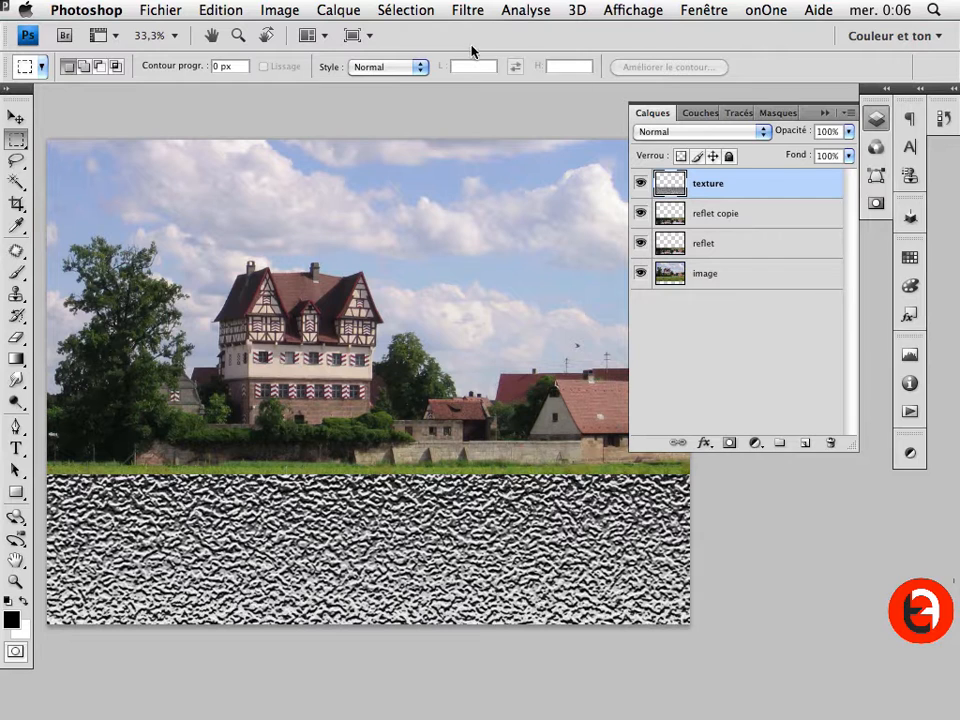
# Step: Open the Flou directionnel filter for the texture layer and try Distance values of 193, 263 and 473 pixels
pyautogui.click(466, 12)
pyautogui.moveTo(563, 209)
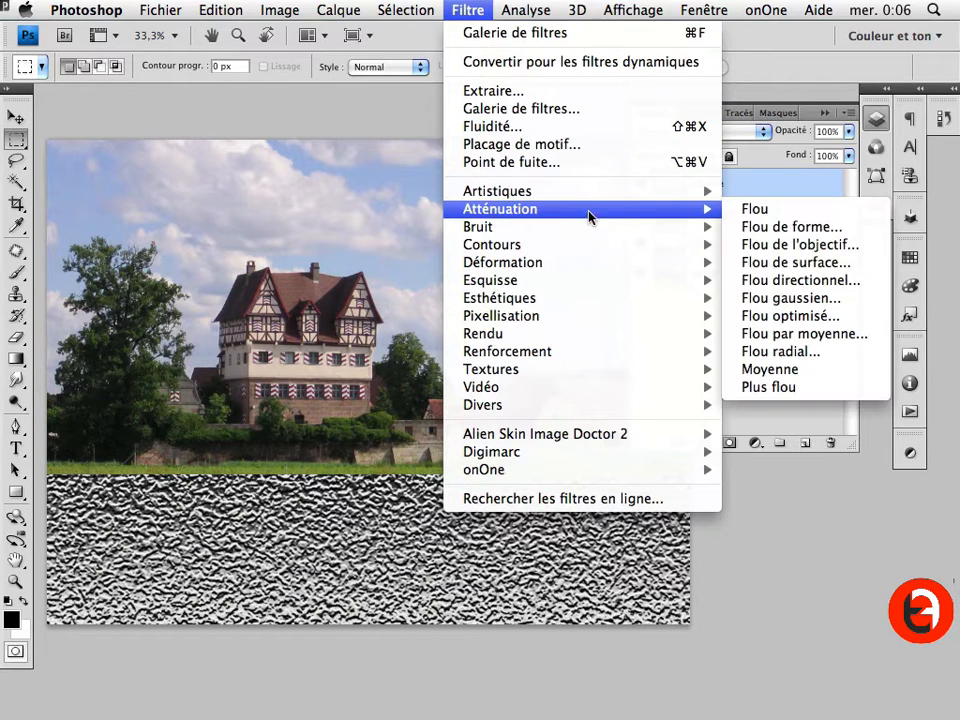
pyautogui.click(787, 283)
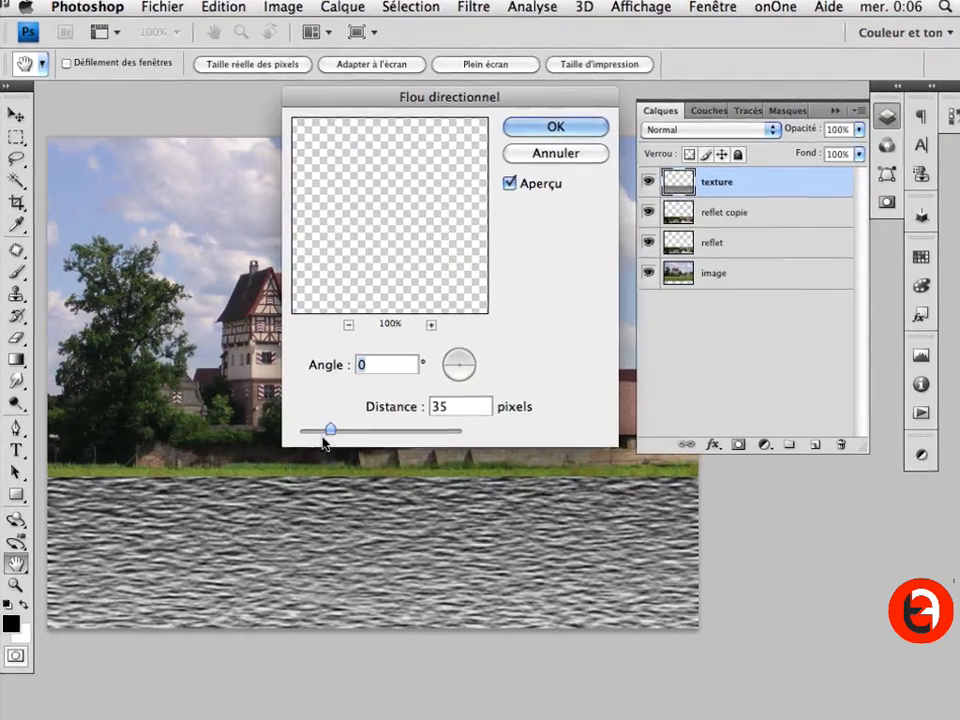
pyautogui.moveTo(323, 443); pyautogui.dragTo(381, 440)
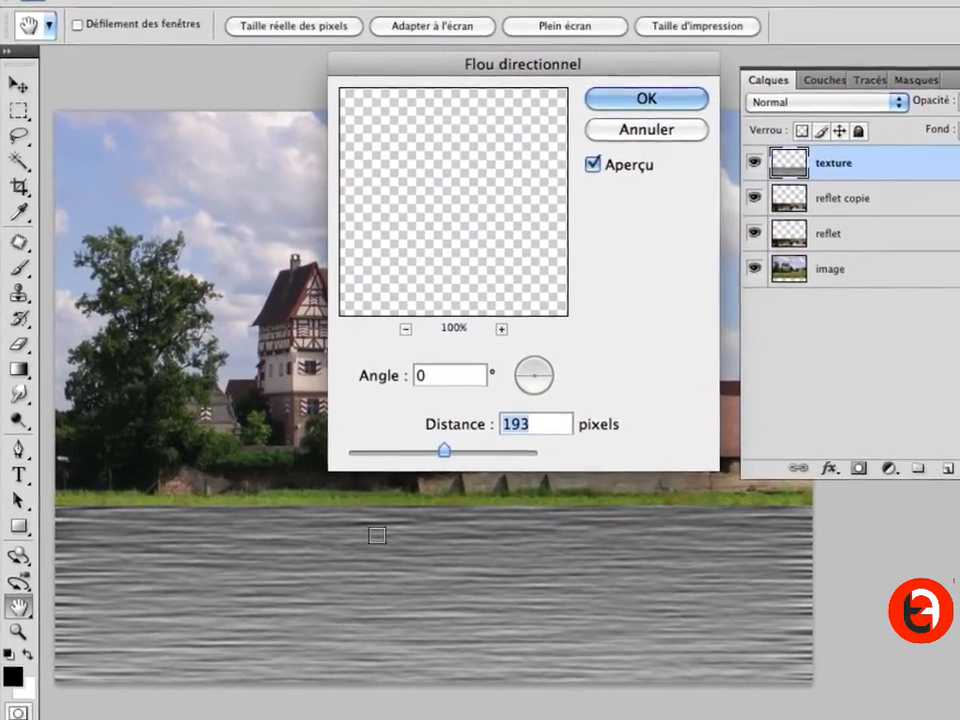
pyautogui.moveTo(444, 451); pyautogui.dragTo(460, 452)
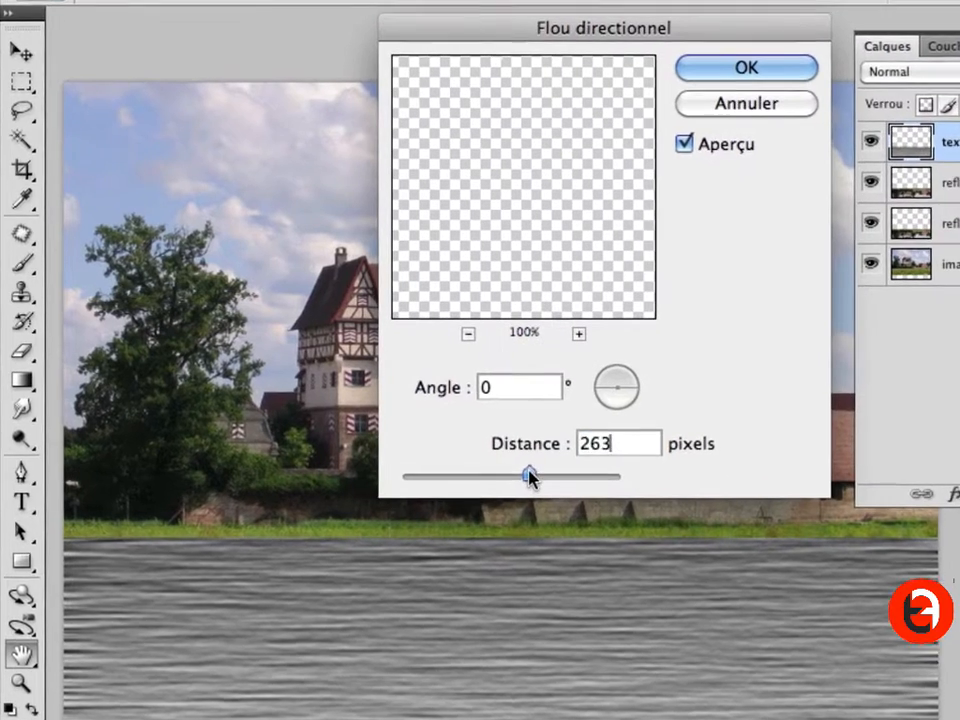
pyautogui.moveTo(530, 480); pyautogui.dragTo(557, 479)
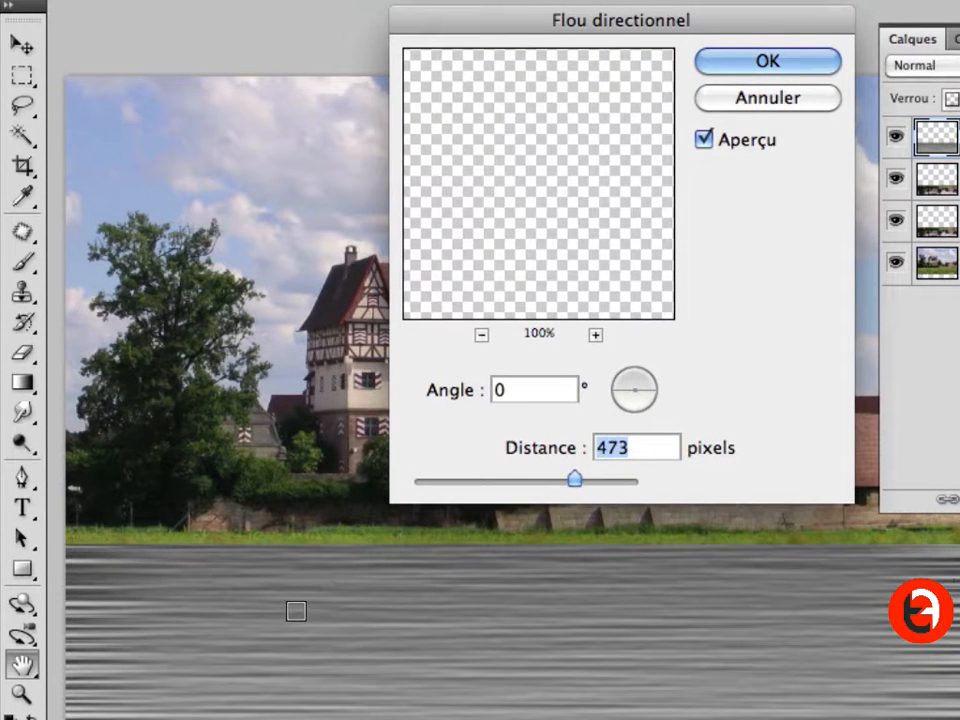
# Step: Try small Flou directionnel distances on the texture, from 3 up to 9 pixels
pyautogui.moveTo(574, 481)
pyautogui.mouseDown()
pyautogui.moveTo(474, 481)
pyautogui.moveTo(410, 502)
pyautogui.mouseUp()
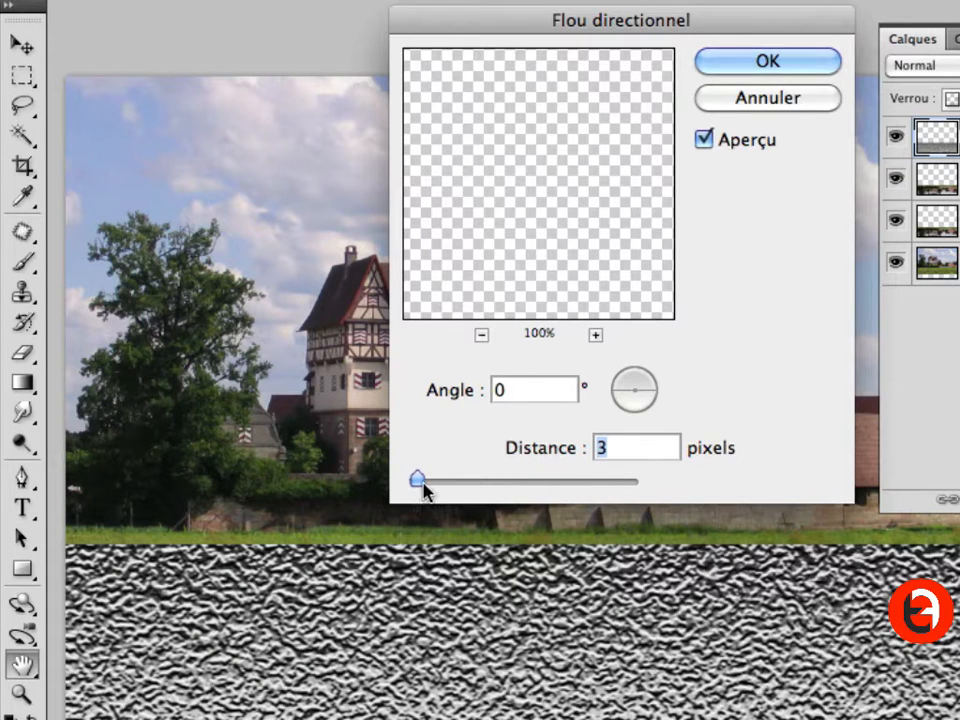
pyautogui.press('Up')
pyautogui.press('Up')
pyautogui.press('Up')
pyautogui.press('Up')
pyautogui.press('Up')
pyautogui.press('Up')
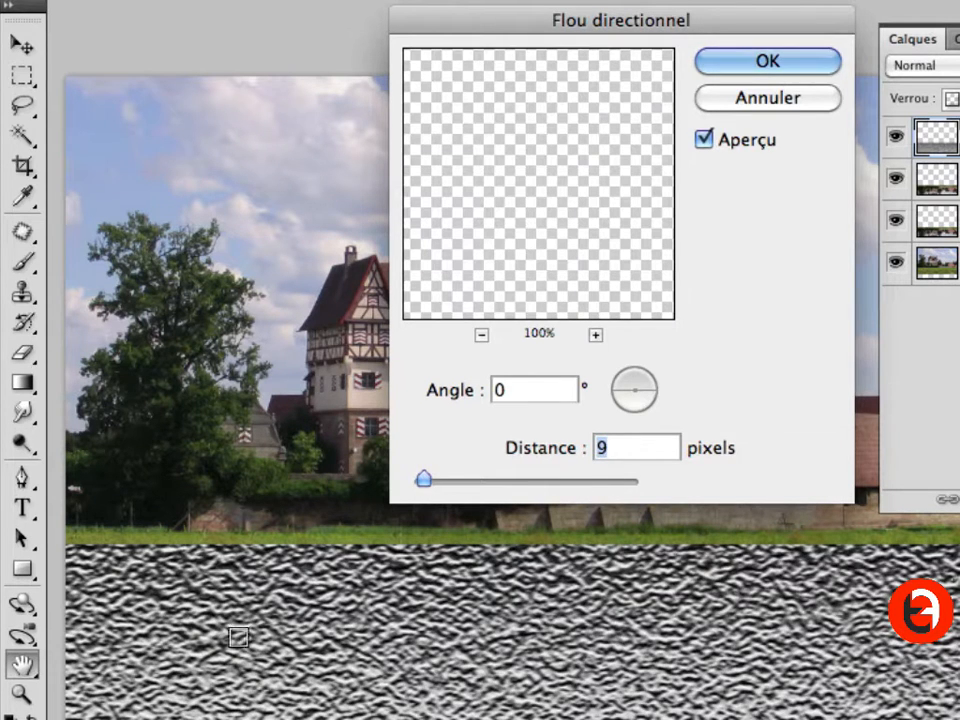
# Step: Set the Flou directionnel distance to 48 pixels and apply the blur to the texture layer
pyautogui.moveTo(426, 483); pyautogui.dragTo(477, 489)
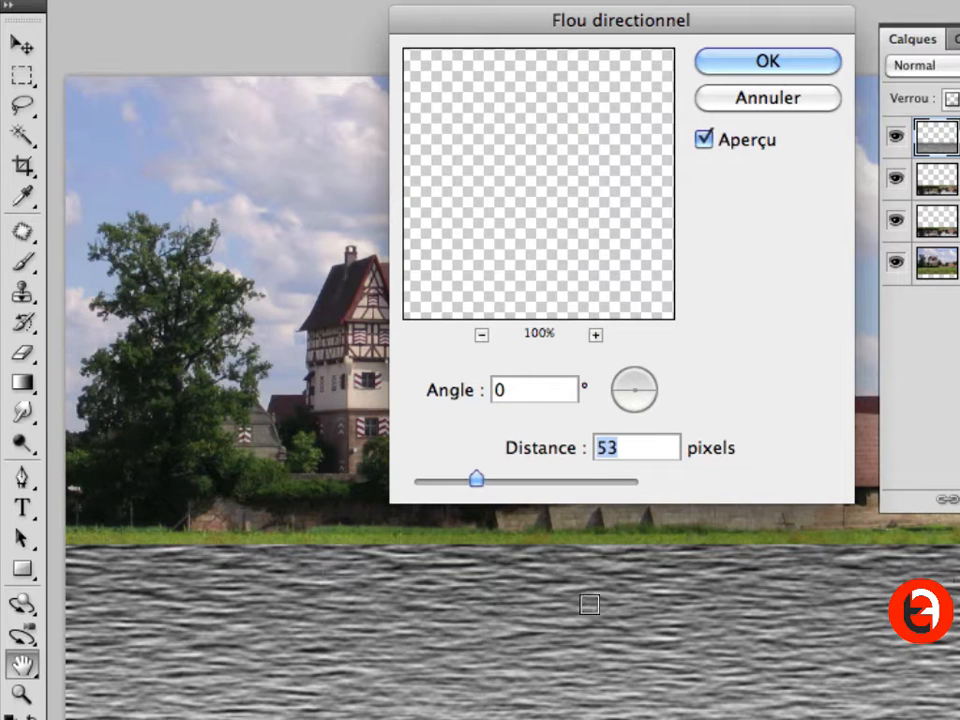
pyautogui.moveTo(474, 484)
pyautogui.mouseDown()
pyautogui.moveTo(497, 485)
pyautogui.moveTo(474, 487)
pyautogui.mouseUp()
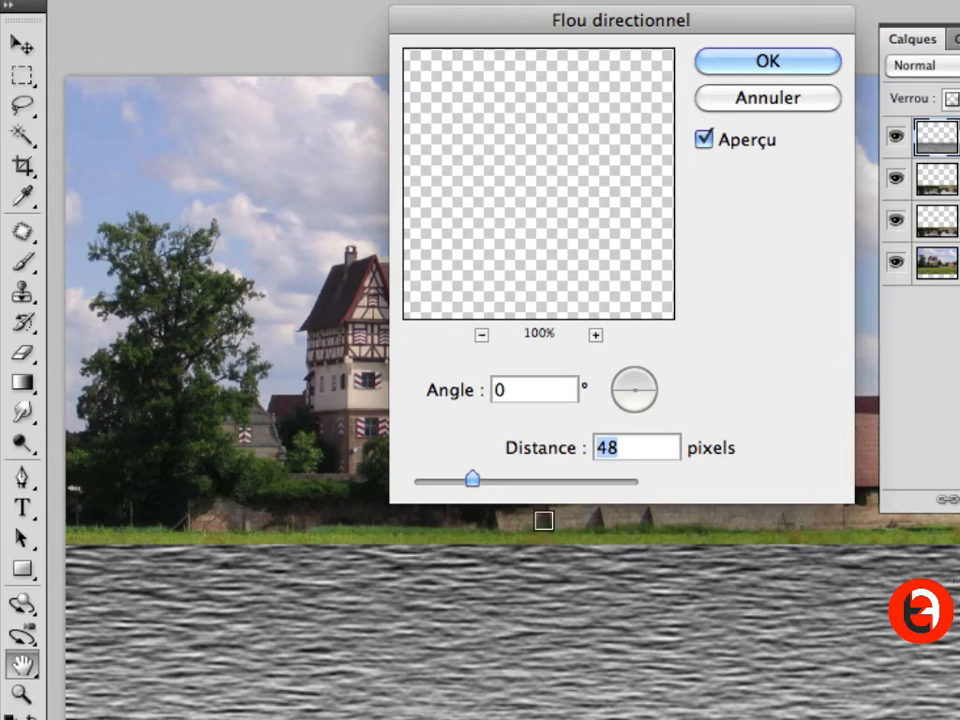
pyautogui.click(768, 64)
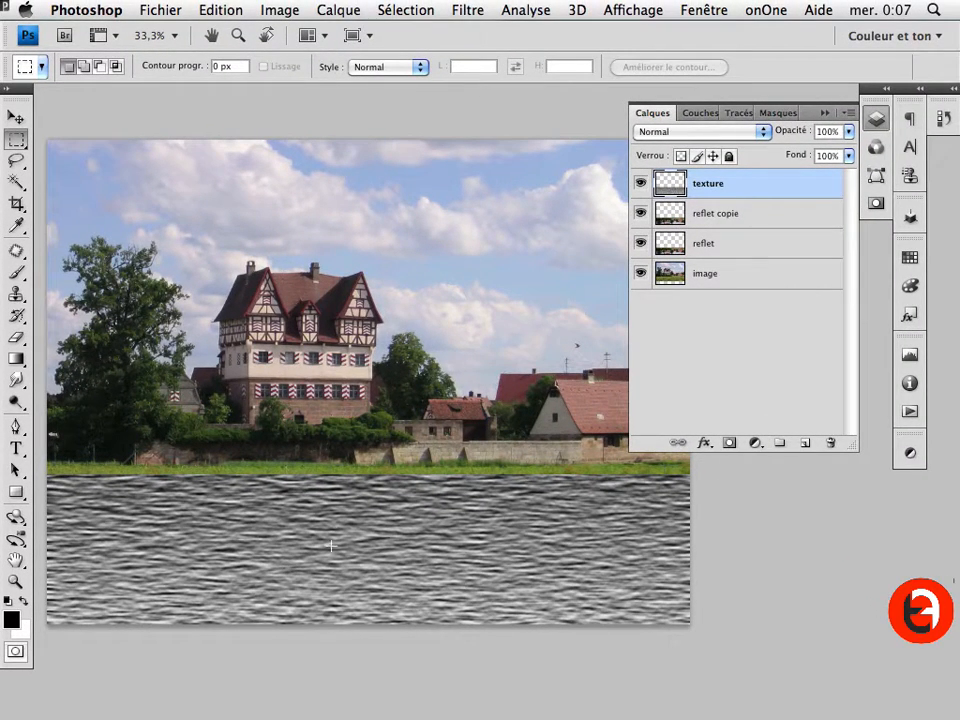
# Step: Add a Niveaux adjustment layer with a black input level of 29 and clip it to the texture layer
pyautogui.click(755, 447)
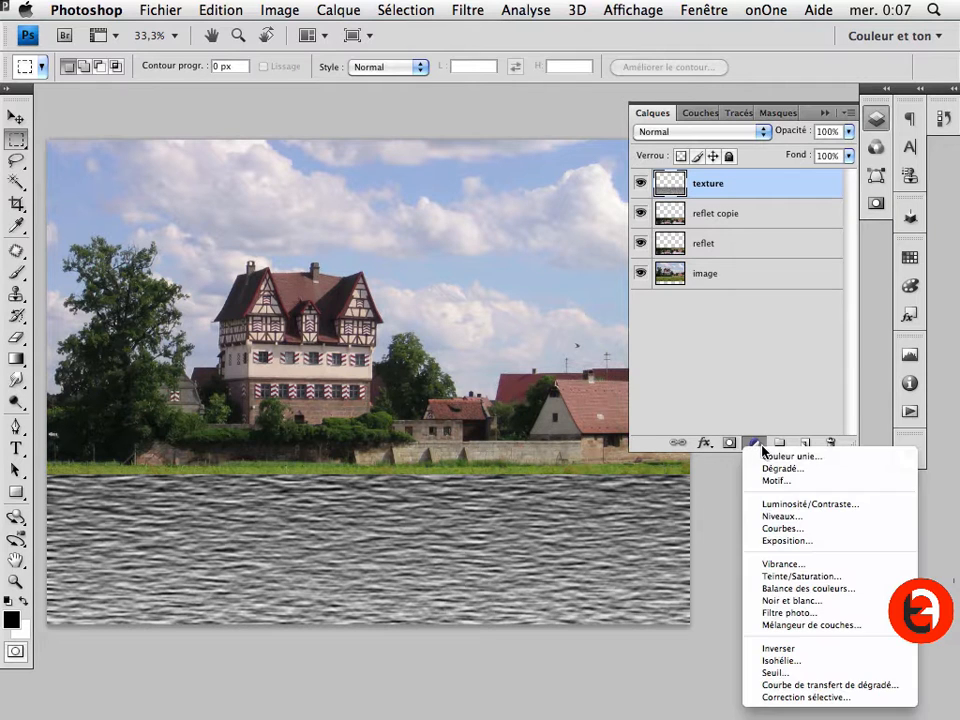
pyautogui.click(783, 517)
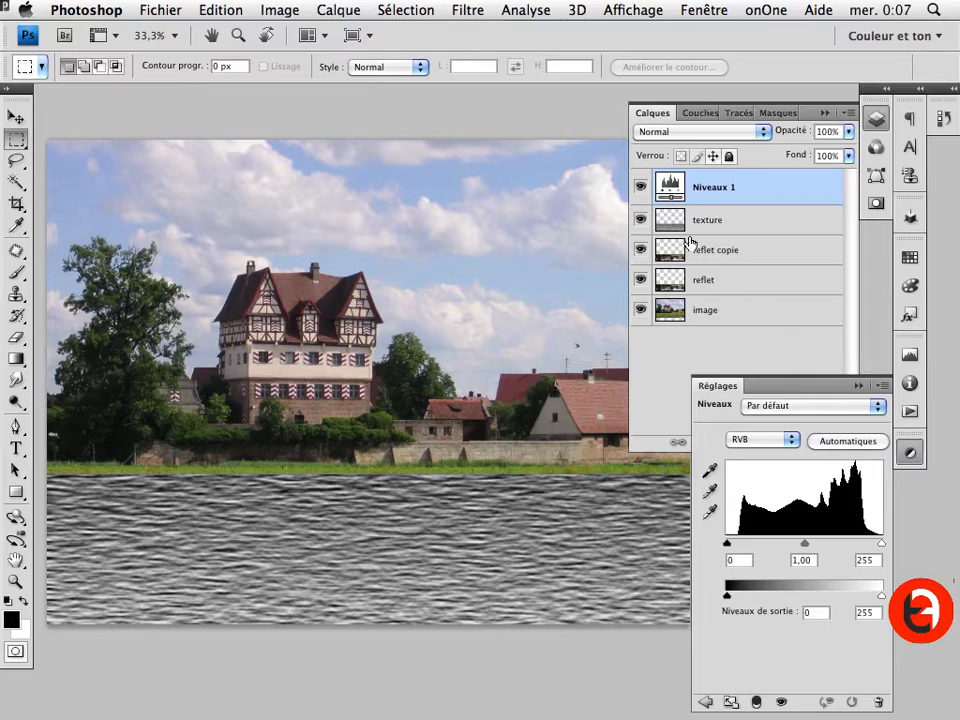
pyautogui.moveTo(727, 543); pyautogui.dragTo(745, 543)
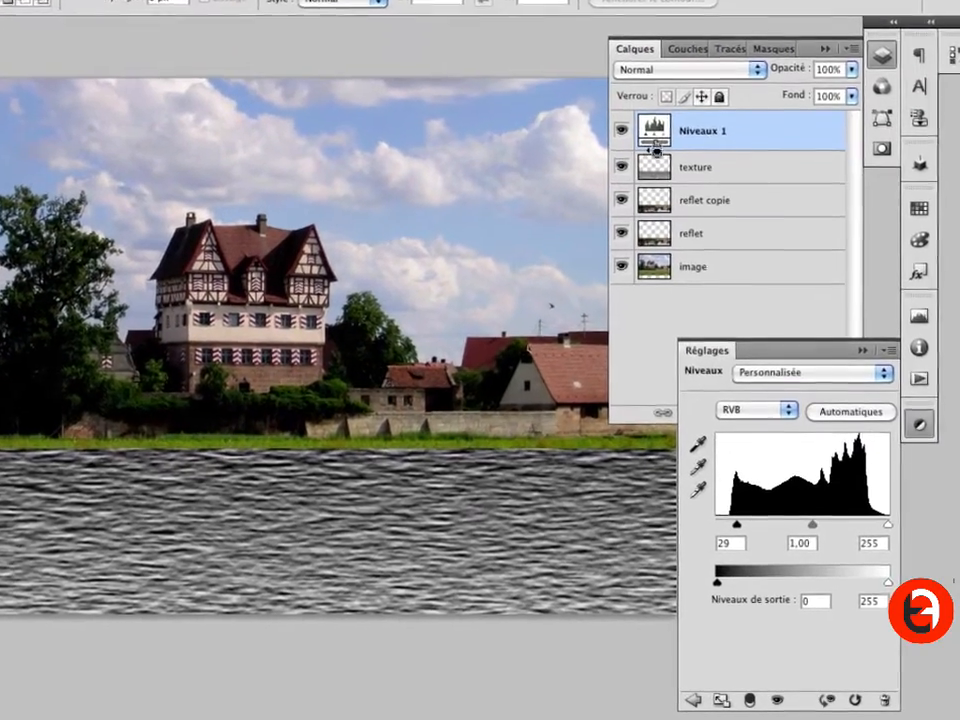
pyautogui.keyDown('alt'); pyautogui.click(656, 148); pyautogui.keyUp('alt')
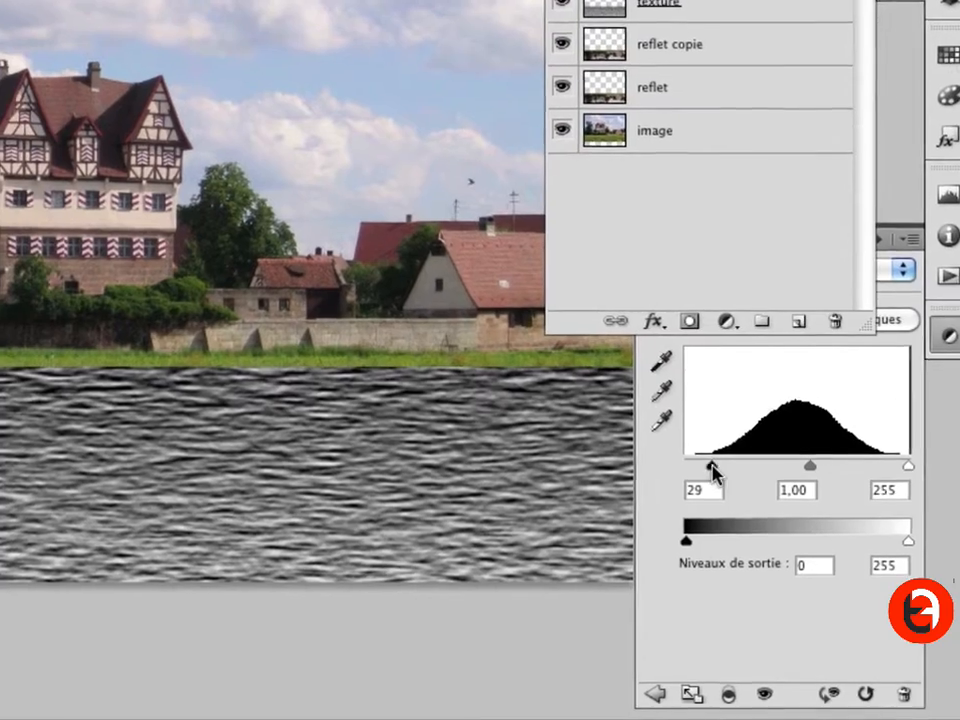
# Step: Strengthen the texture's contrast in the Niveaux adjustment, bringing the black input level to 85 and the white input level to 178
pyautogui.moveTo(716, 476); pyautogui.dragTo(737, 476)
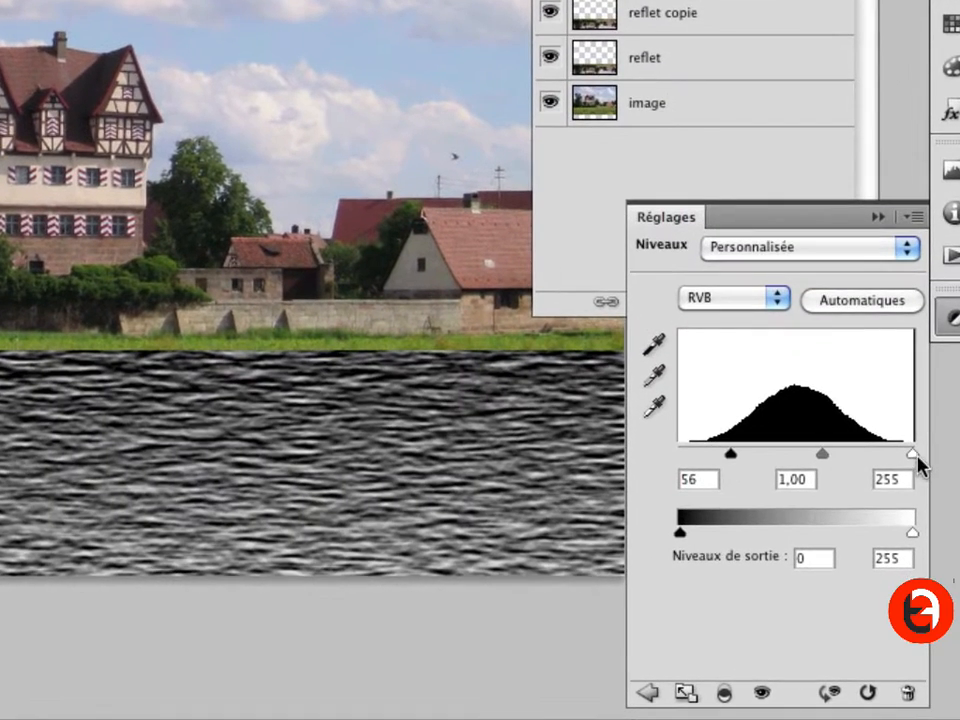
pyautogui.moveTo(907, 477); pyautogui.dragTo(863, 455)
pyautogui.moveTo(733, 456); pyautogui.dragTo(757, 456)
pyautogui.moveTo(865, 456); pyautogui.dragTo(842, 456)
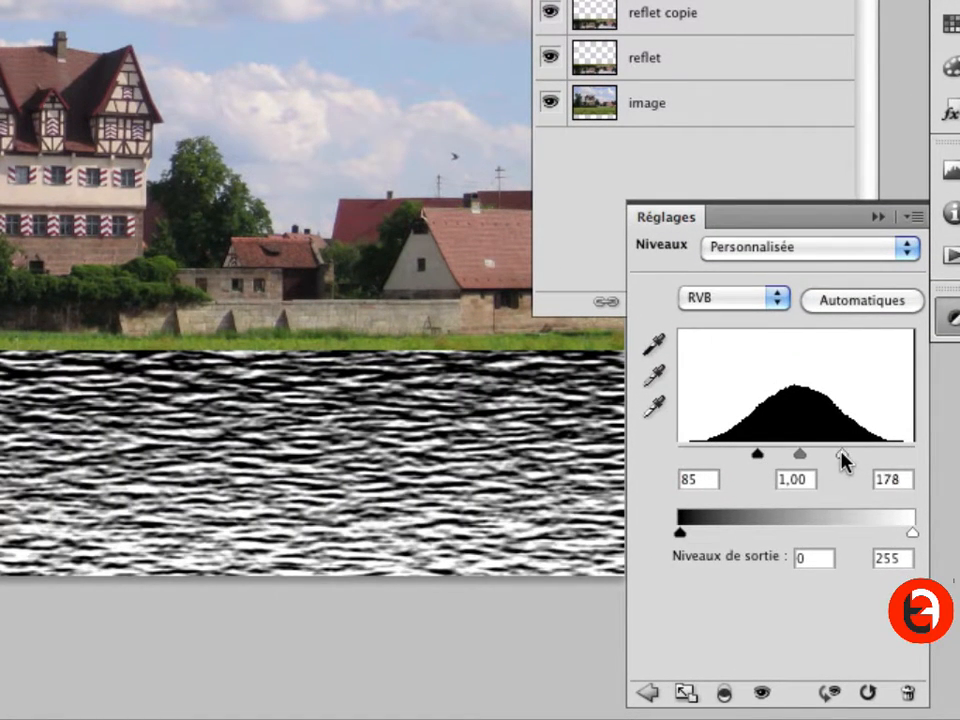
pyautogui.moveTo(757, 456); pyautogui.dragTo(806, 457)
pyautogui.click(946, 318)
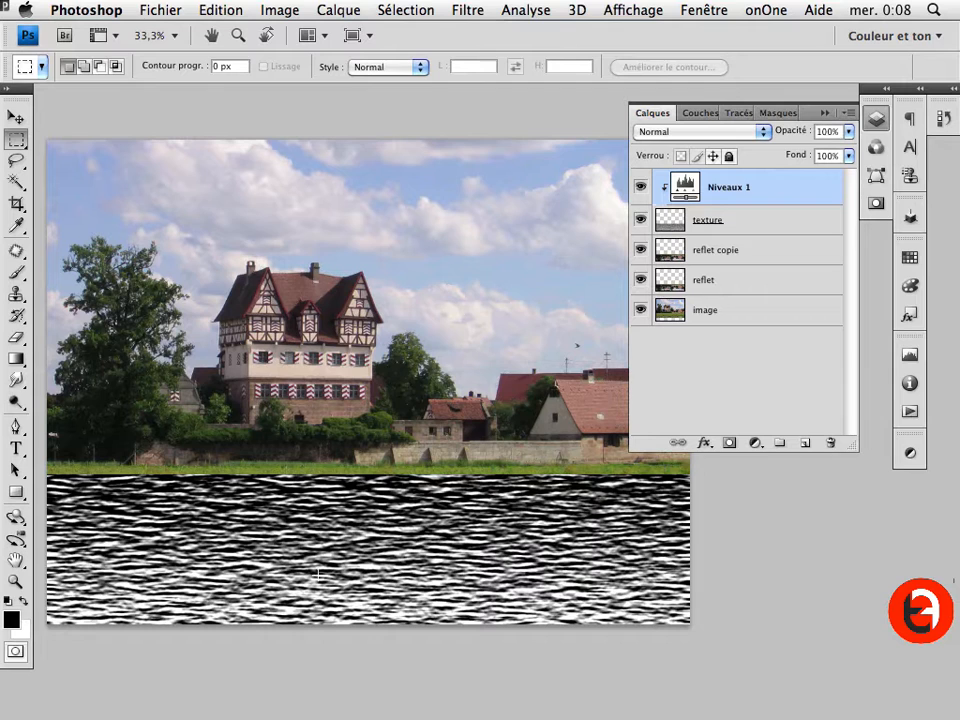
# Step: Transform the texture layer in perspective, spreading its lower edge symmetrically to a width of about 261.5%, and apply it
pyautogui.scroll(-3, 318, 575)
pyautogui.moveTo(375, 488); pyautogui.dragTo(358, 412)
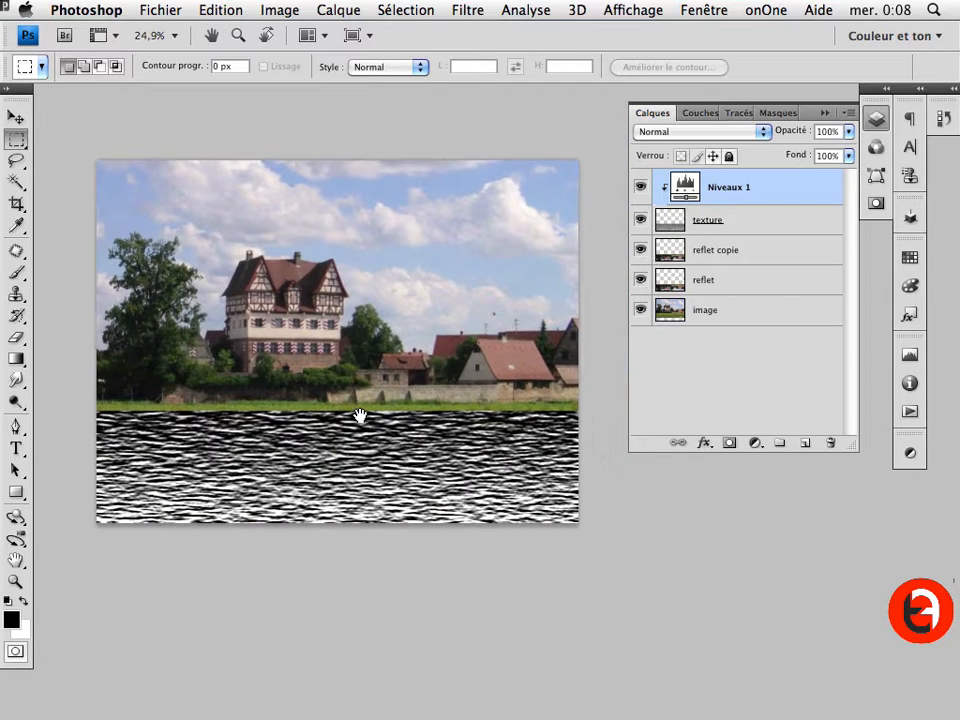
pyautogui.click(763, 222)
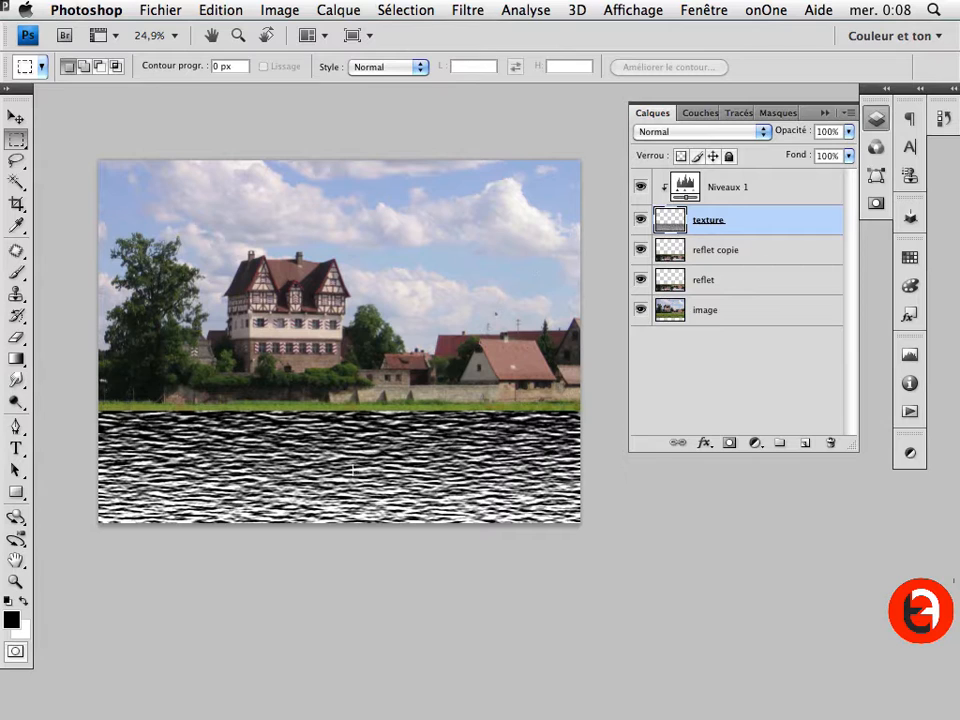
pyautogui.press('super+t')
pyautogui.rightClick(380, 440)
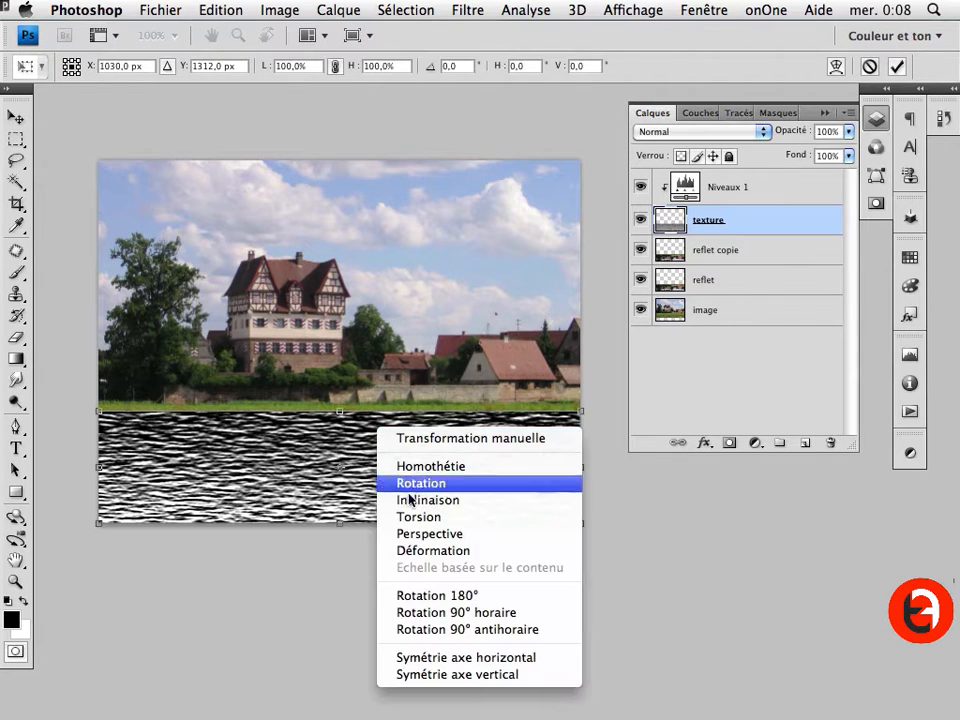
pyautogui.click(400, 533)
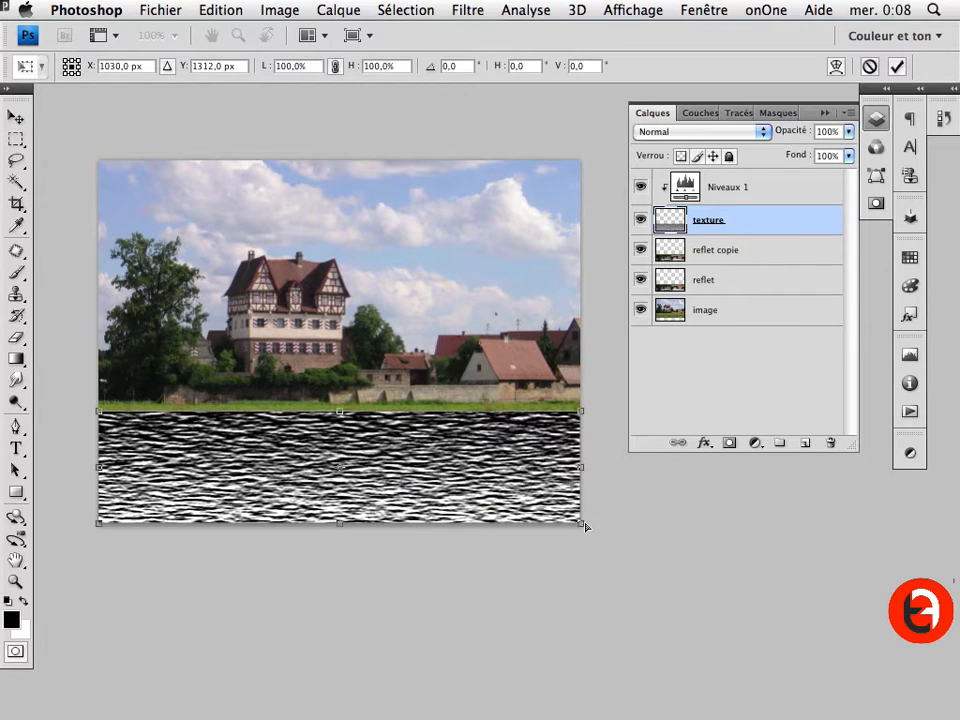
pyautogui.moveTo(585, 526); pyautogui.dragTo(924, 478)
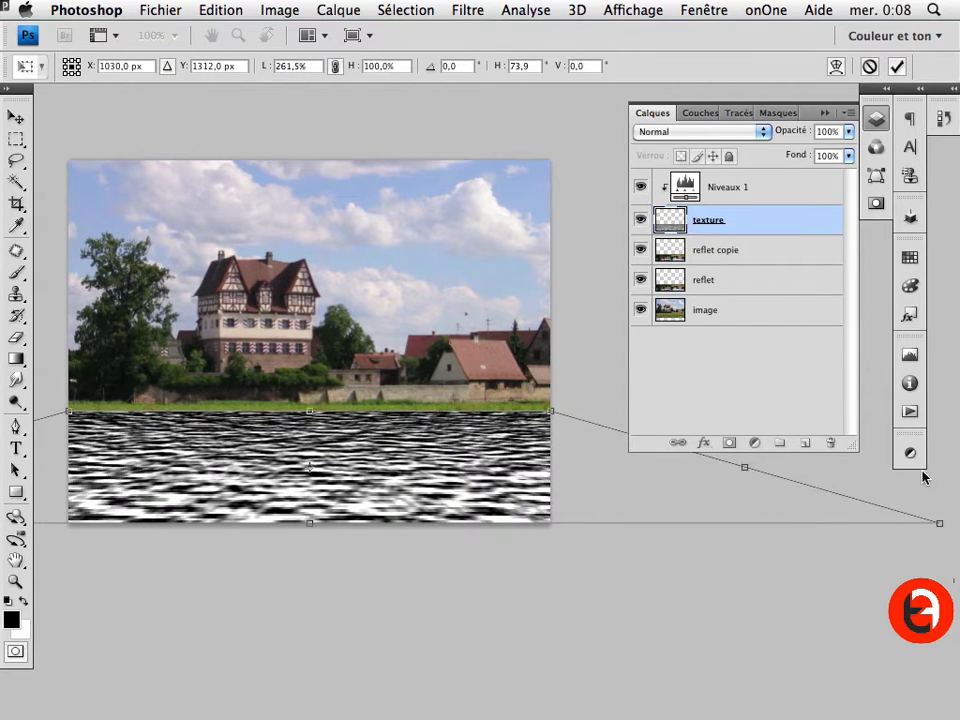
pyautogui.press('Return')
pyautogui.moveTo(310, 427); pyautogui.dragTo(375, 427)
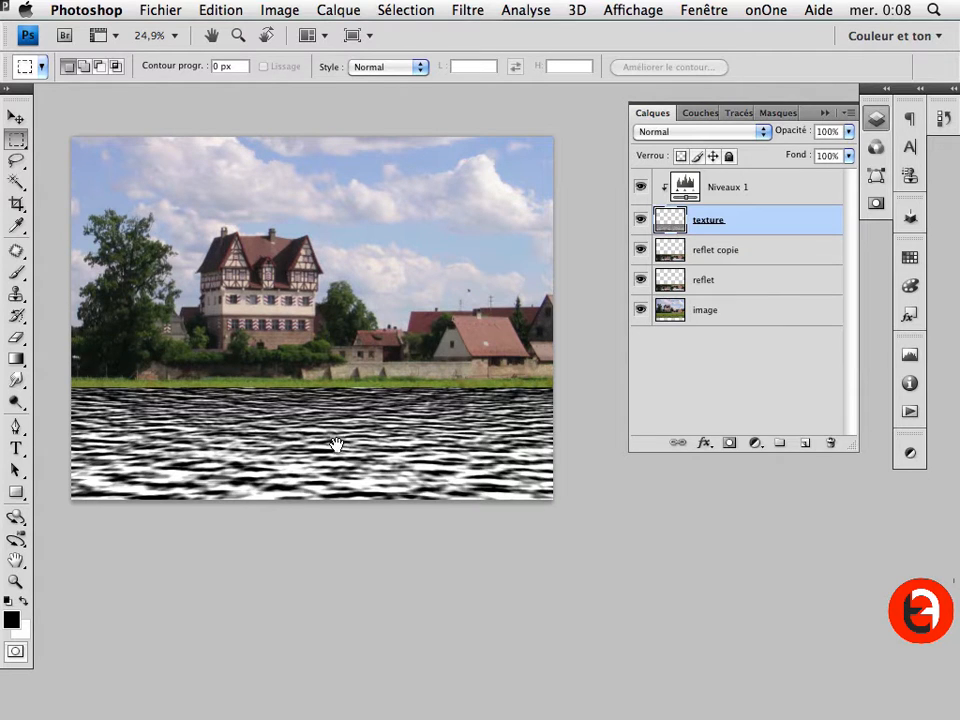
pyautogui.moveTo(336, 445); pyautogui.dragTo(346, 452)
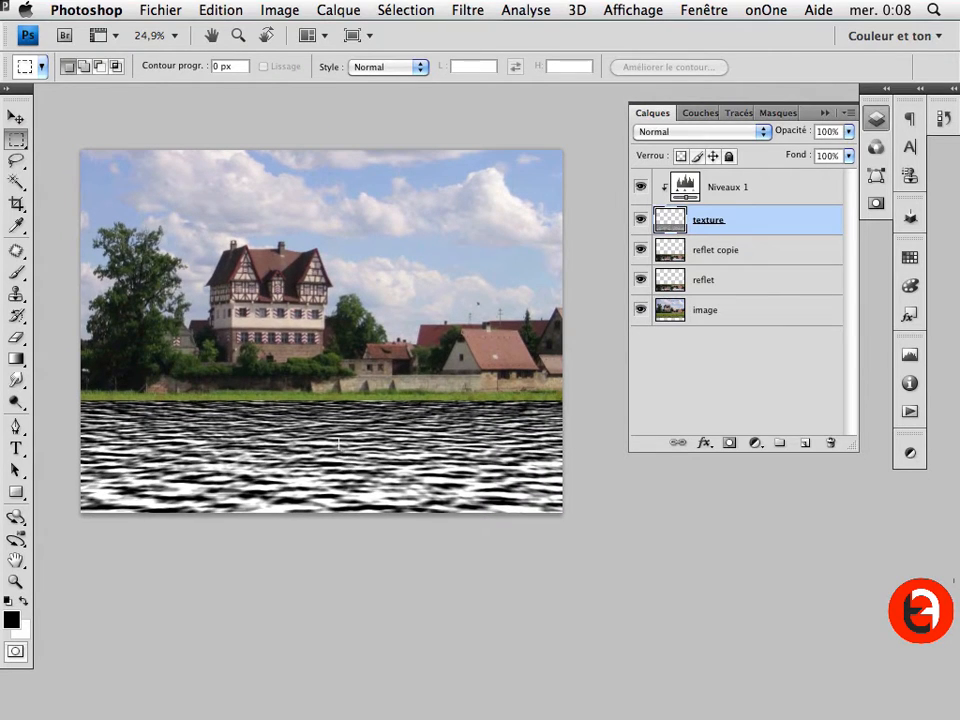
# Step: Crop the image to the full canvas to discard the texture extending beyond it, and clear the selection
pyautogui.press('super+a')
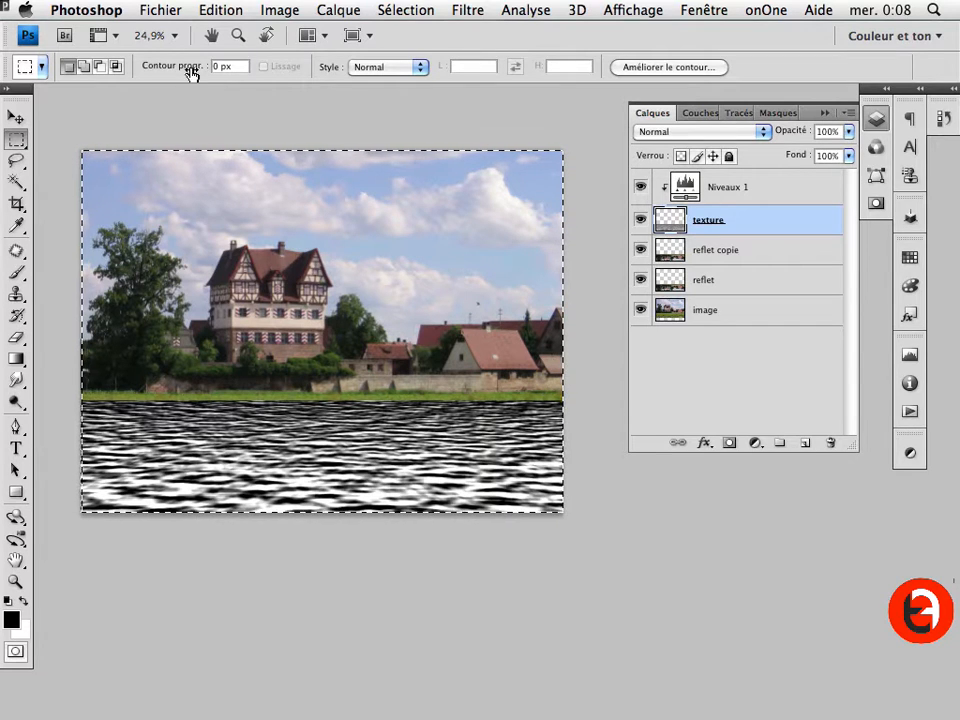
pyautogui.click(279, 10)
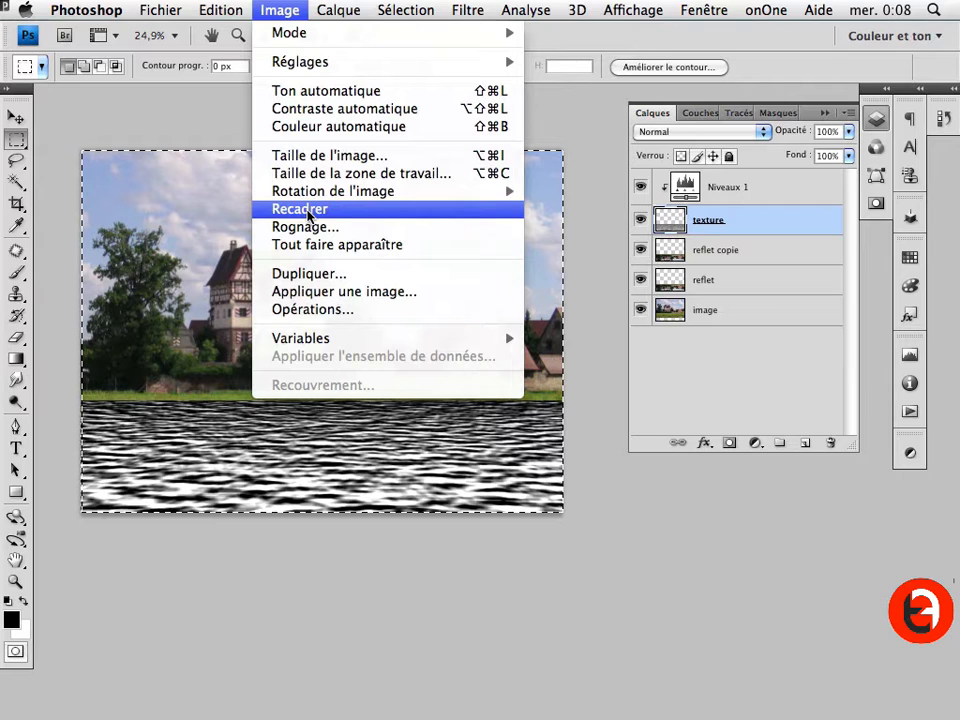
pyautogui.click(308, 213)
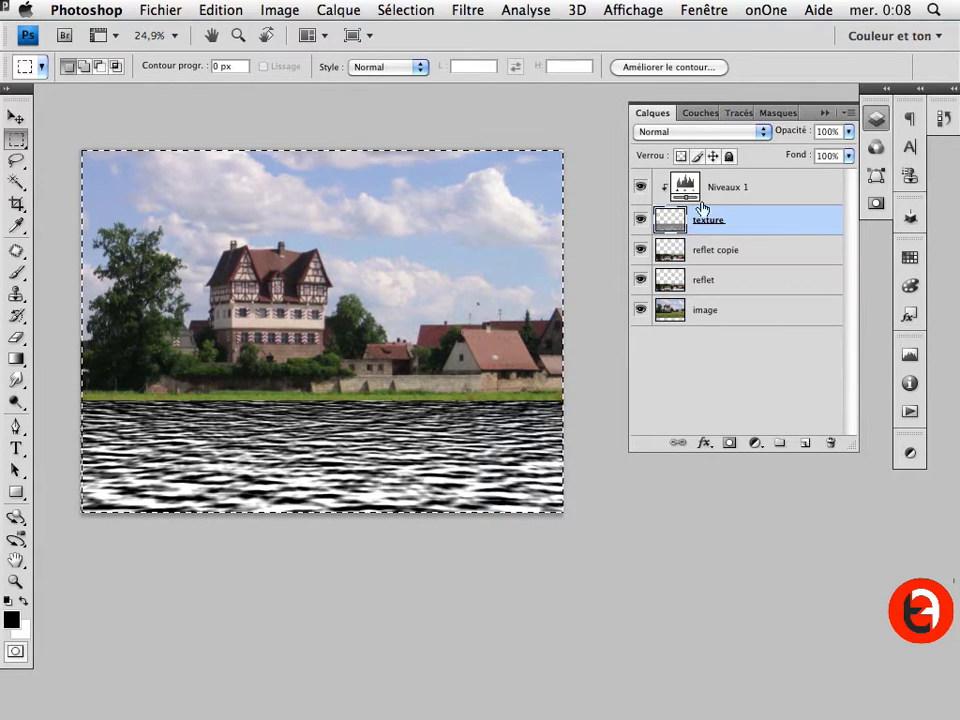
pyautogui.press('super+d')
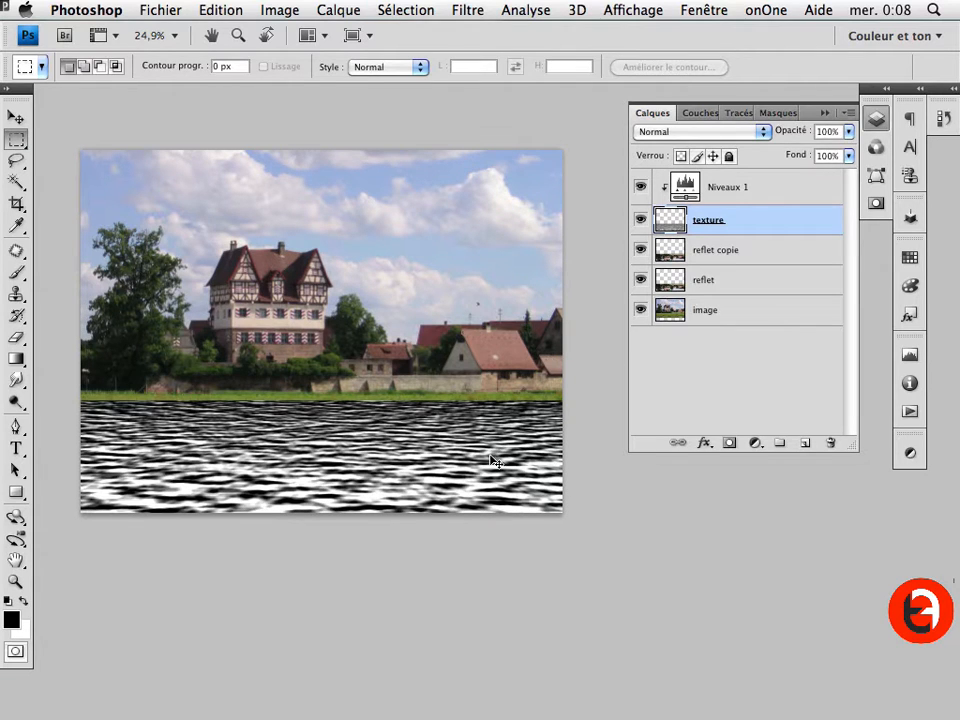
# Step: Save the document to the Desktop in Photoshop format as dispertion.psd with maximum compatibility
pyautogui.press('super+shift+s')
pyautogui.click(415, 87)
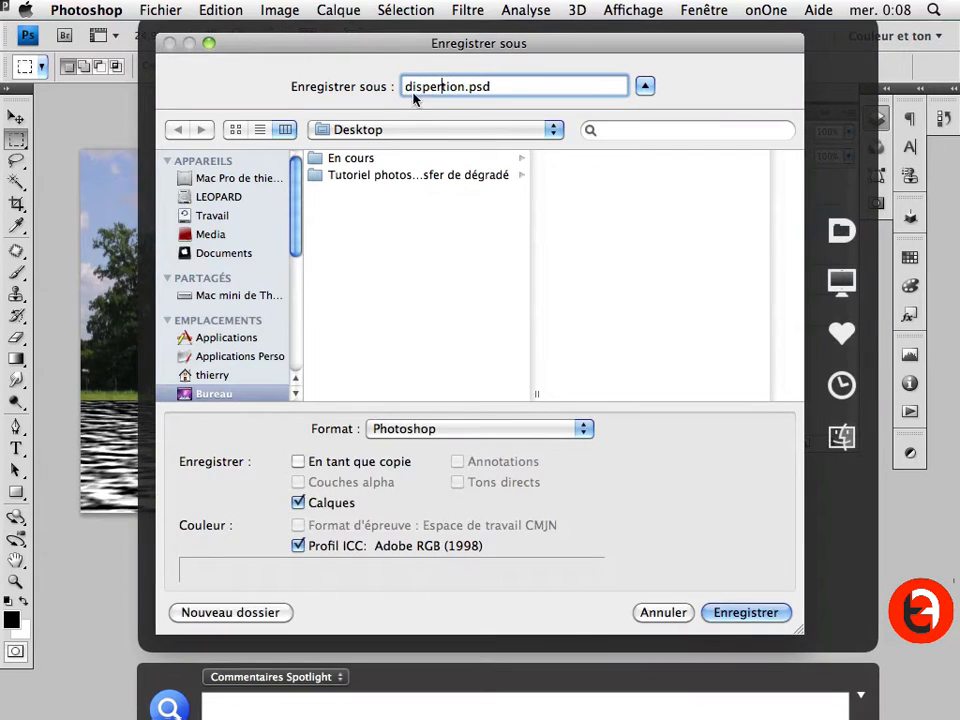
pyautogui.click(465, 88)
pyautogui.click(735, 612)
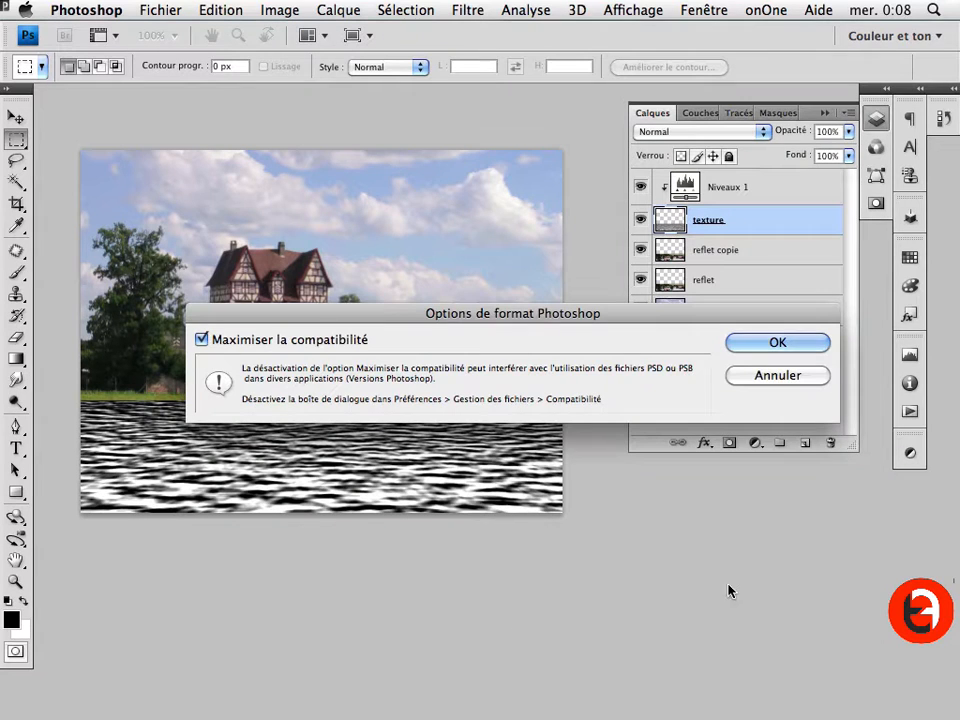
pyautogui.click(776, 344)
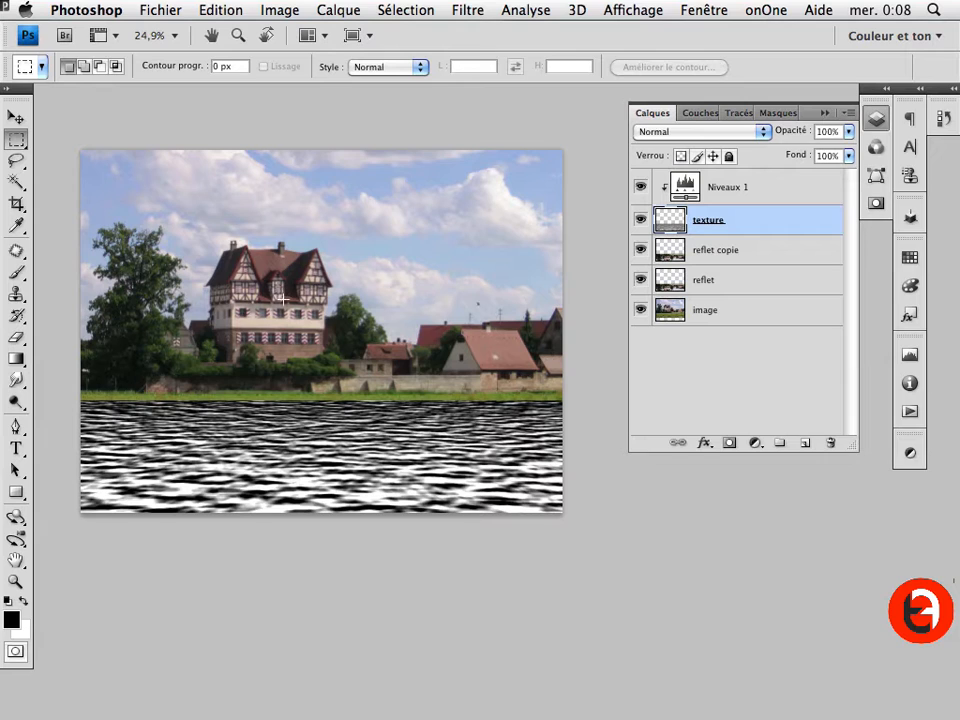
# Step: Hide the texture layer and open the Dispersion filter for the reflet copie layer
pyautogui.click(640, 219)
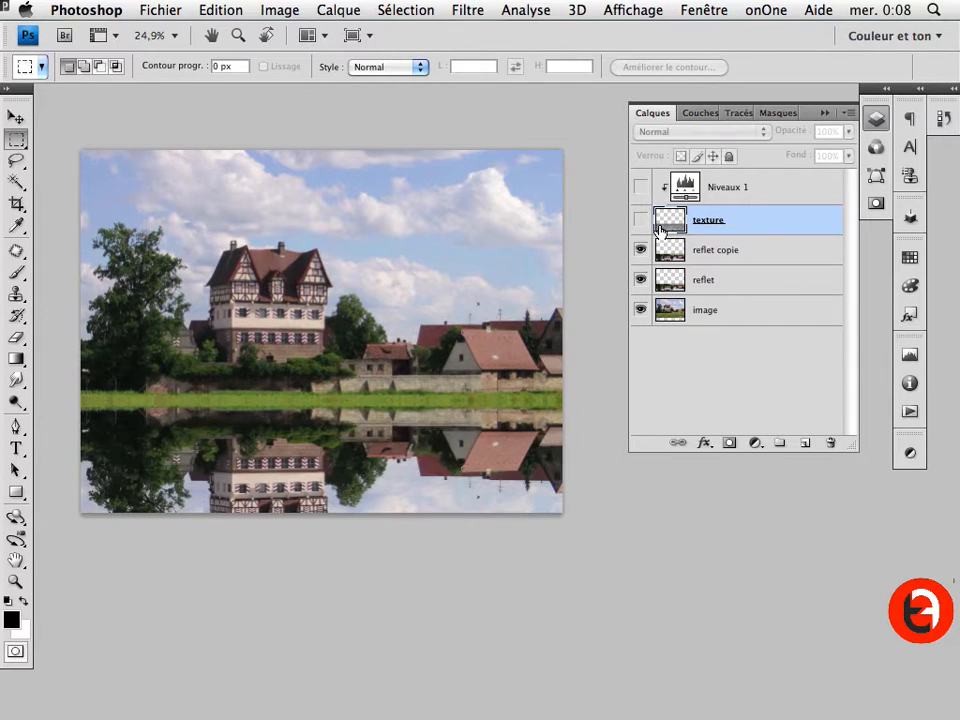
pyautogui.click(740, 262)
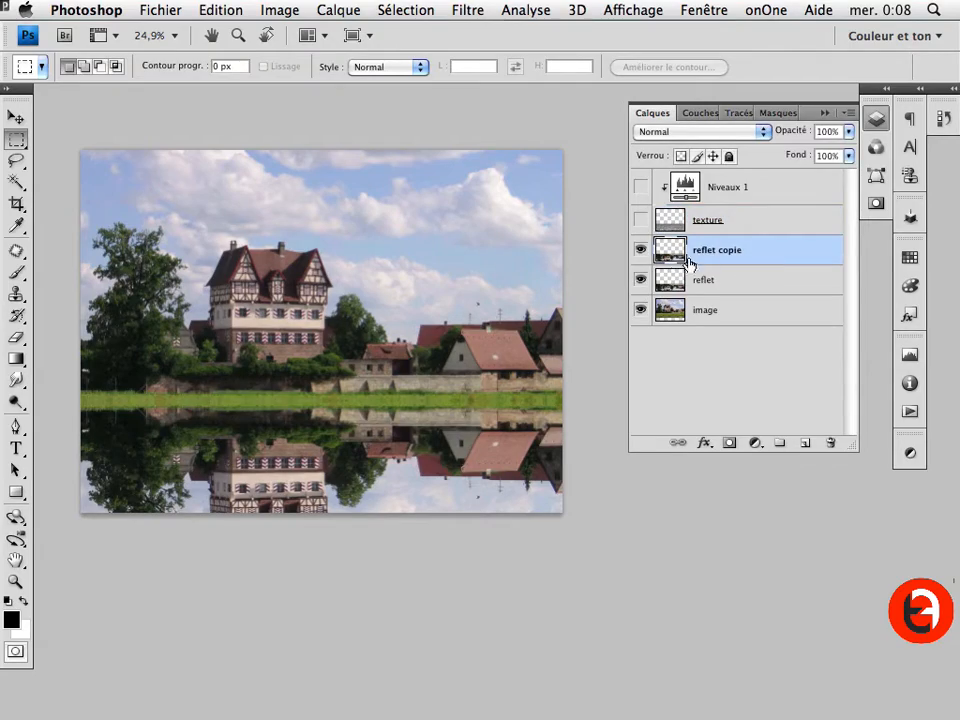
pyautogui.click(467, 10)
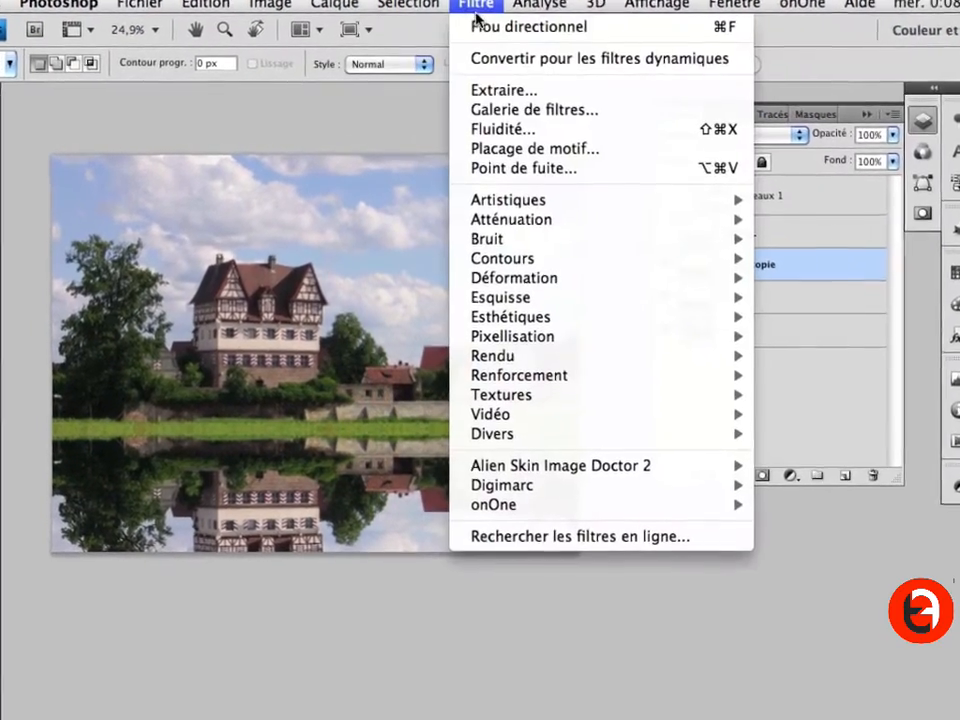
pyautogui.moveTo(520, 278)
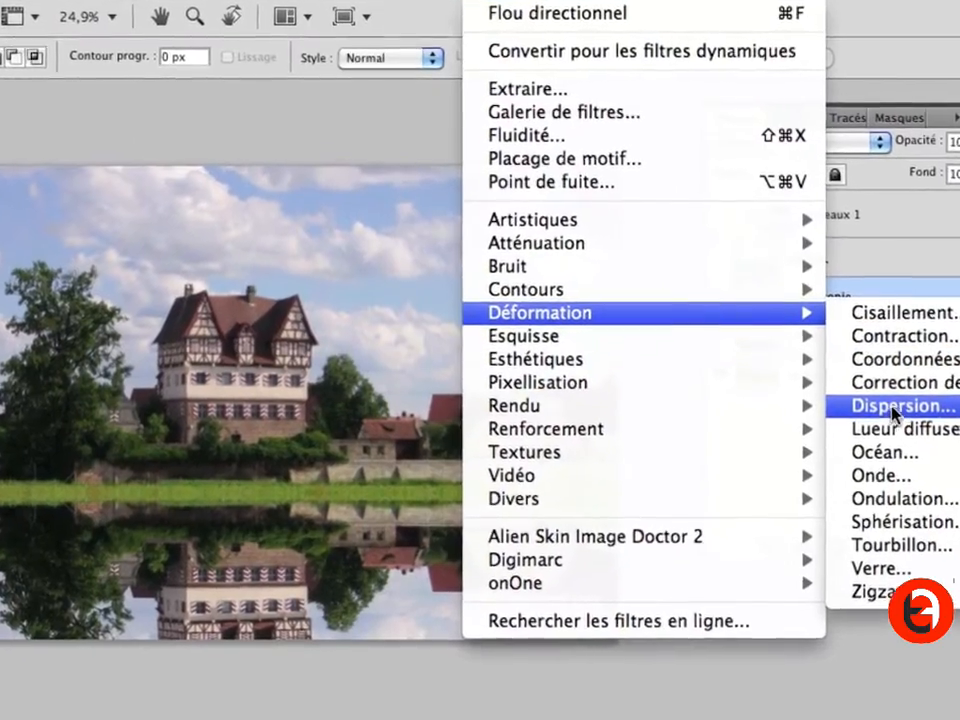
pyautogui.click(878, 396)
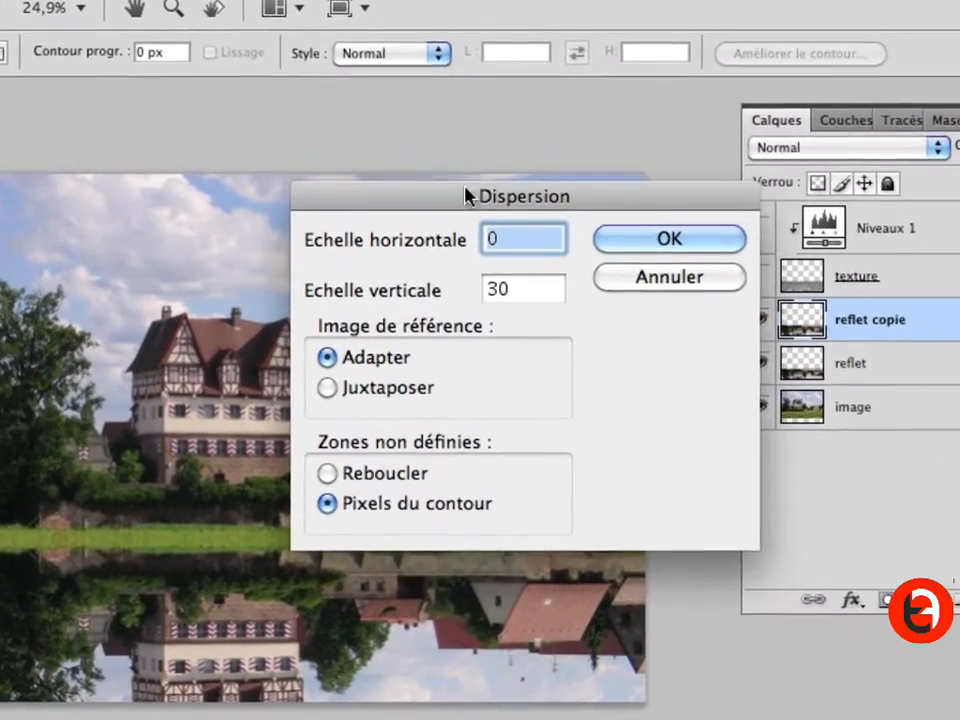
# Step: Apply Dispersion with horizontal scale 0, vertical scale 30, Adapter and Pixels du contour, using dispertion.psd as the reference image
pyautogui.moveTo(467, 195); pyautogui.dragTo(417, 116)
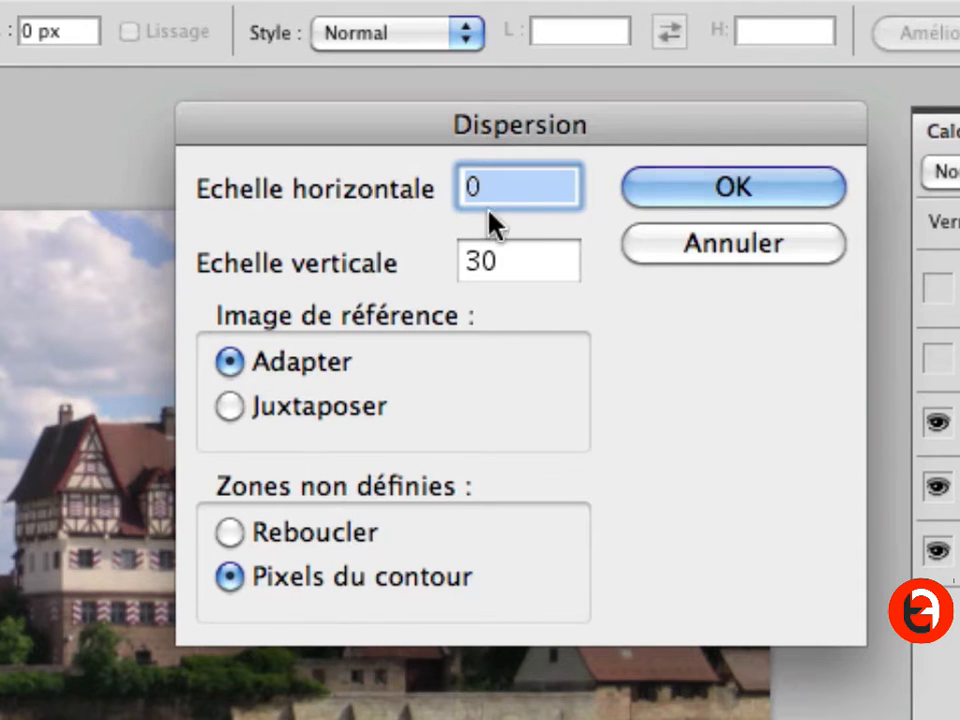
pyautogui.moveTo(450, 117); pyautogui.dragTo(470, 97)
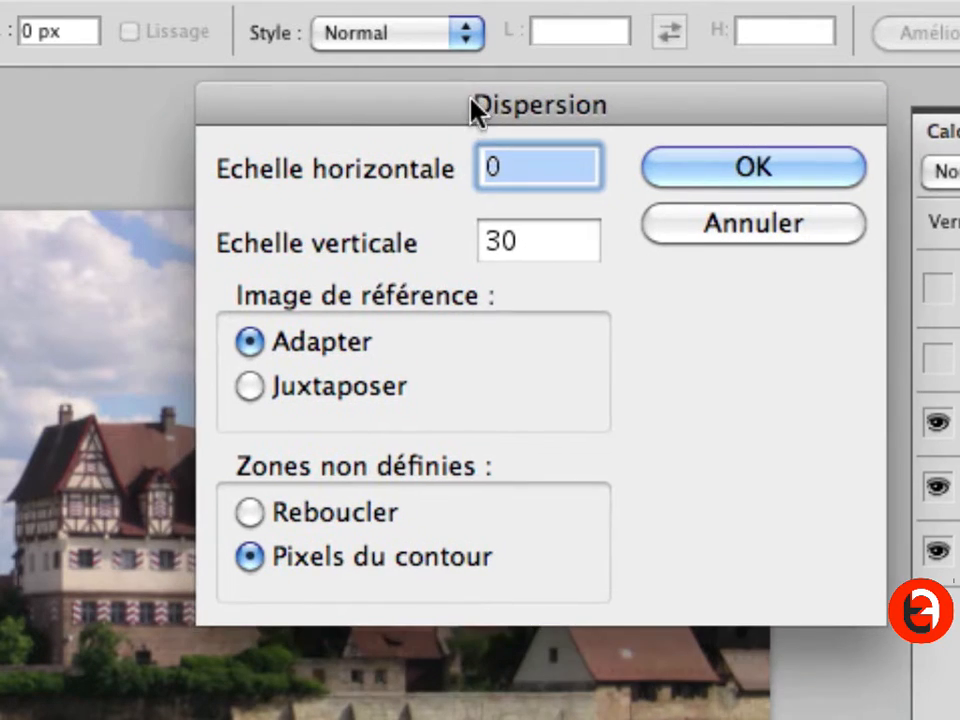
pyautogui.click(507, 166)
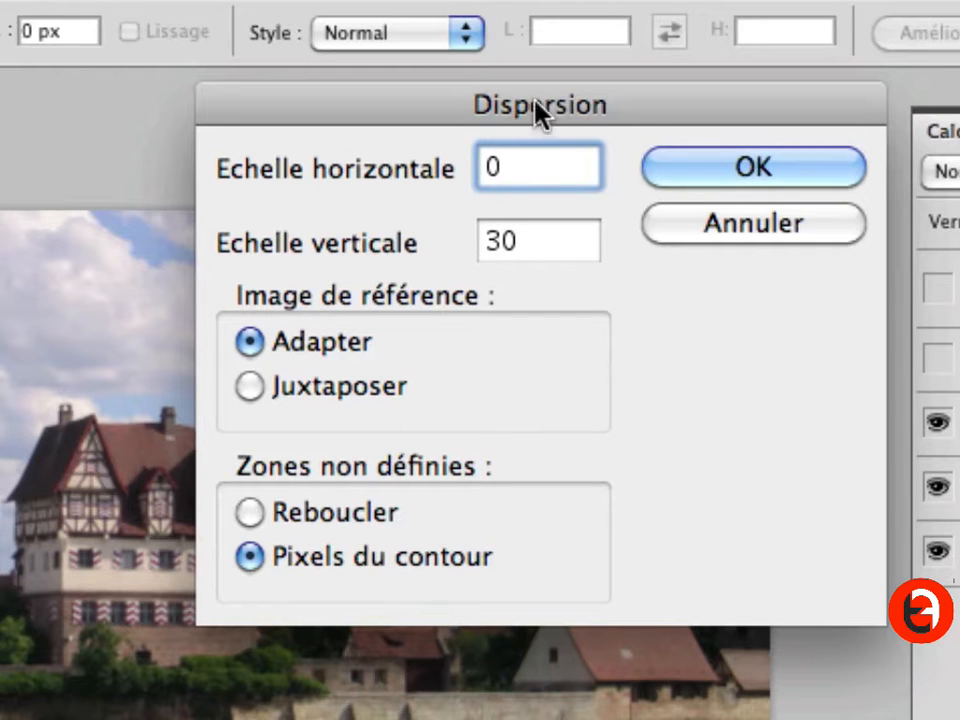
pyautogui.moveTo(534, 108); pyautogui.dragTo(527, 155)
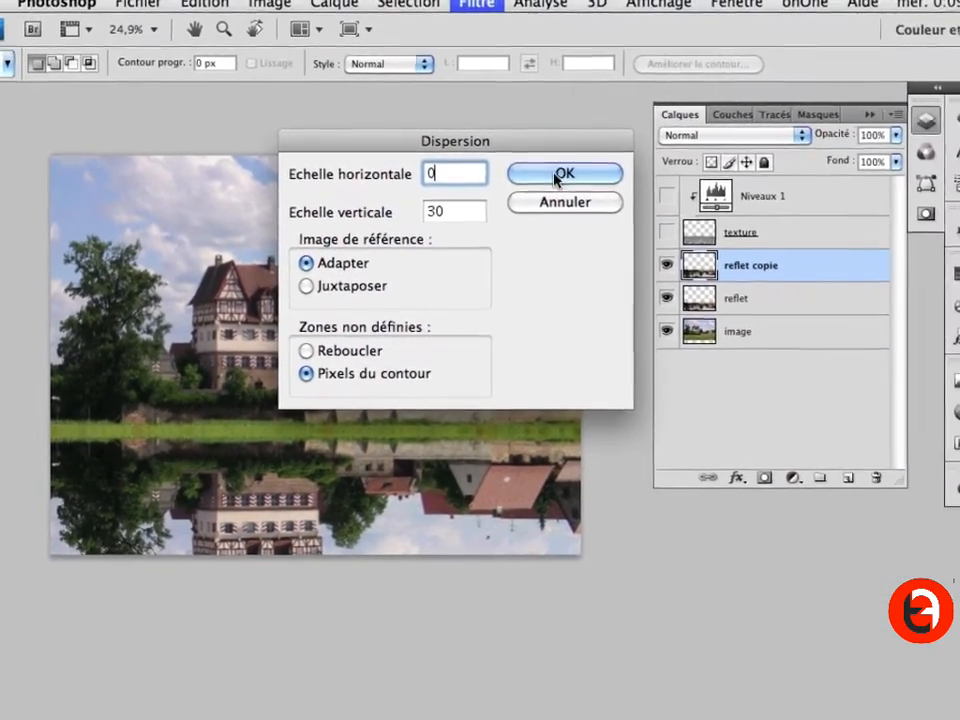
pyautogui.click(606, 190)
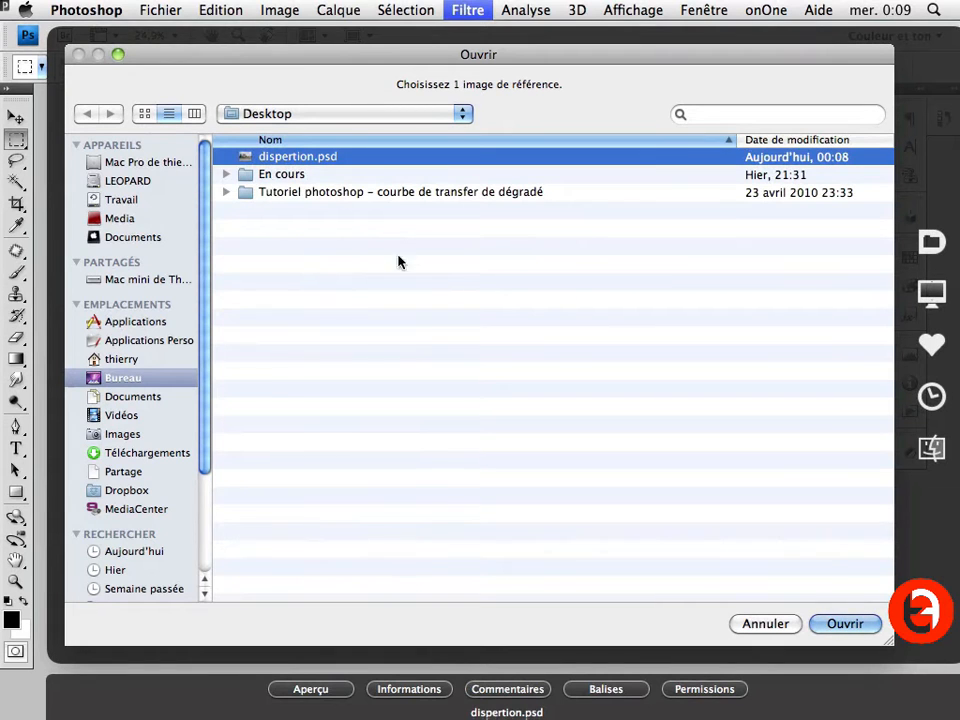
pyautogui.click(846, 624)
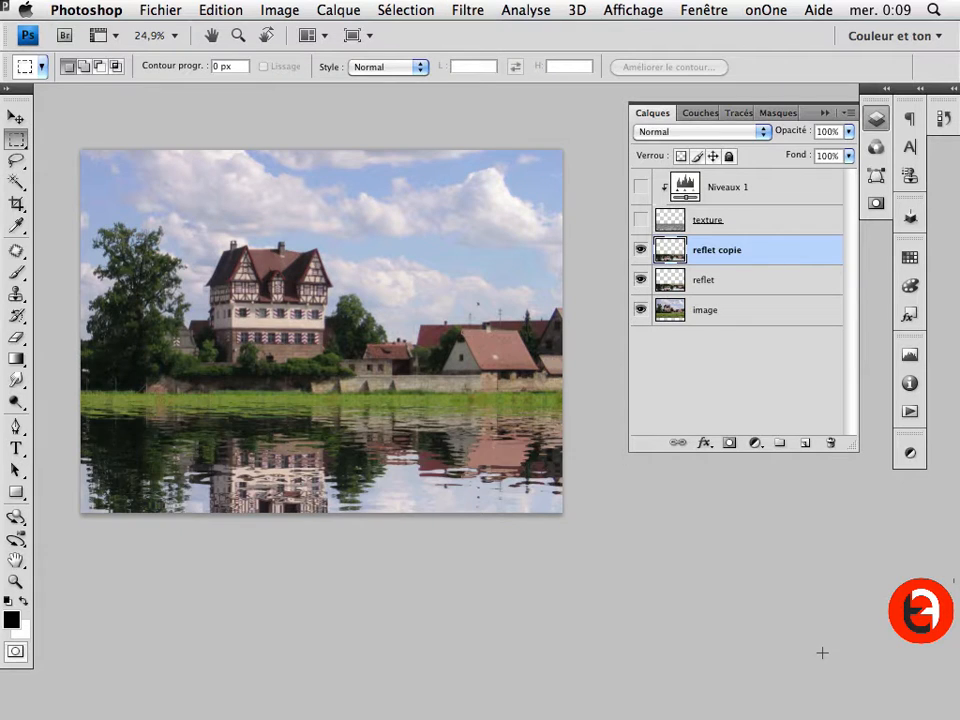
# Step: Hide the reflet and image layers to isolate the rippled reflet copie layer
pyautogui.scroll(4, 321, 390)
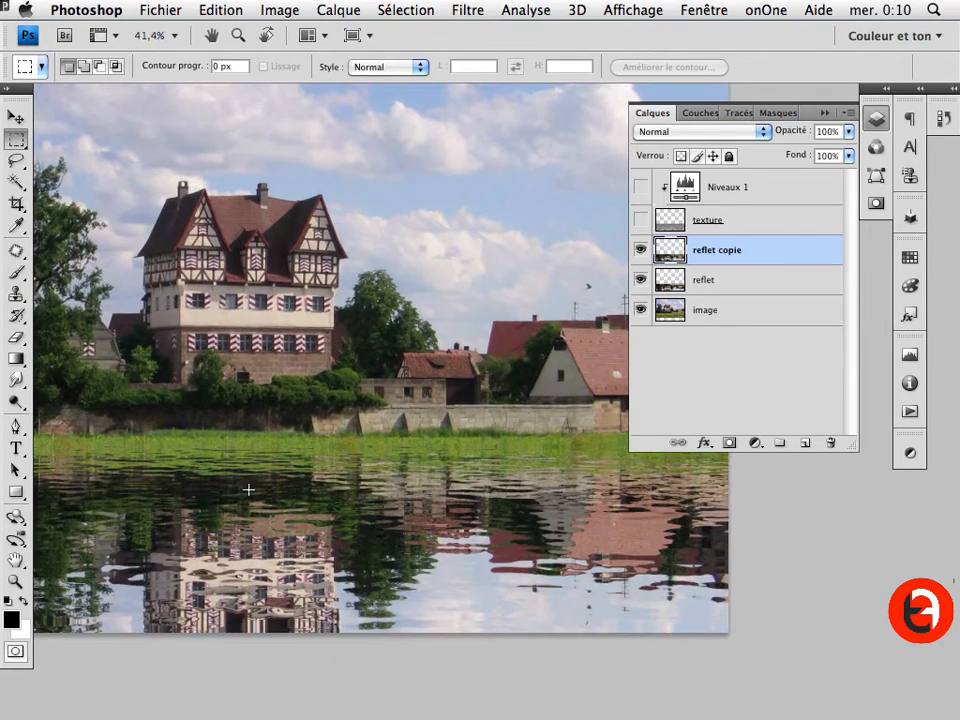
pyautogui.moveTo(248, 489); pyautogui.dragTo(312, 388)
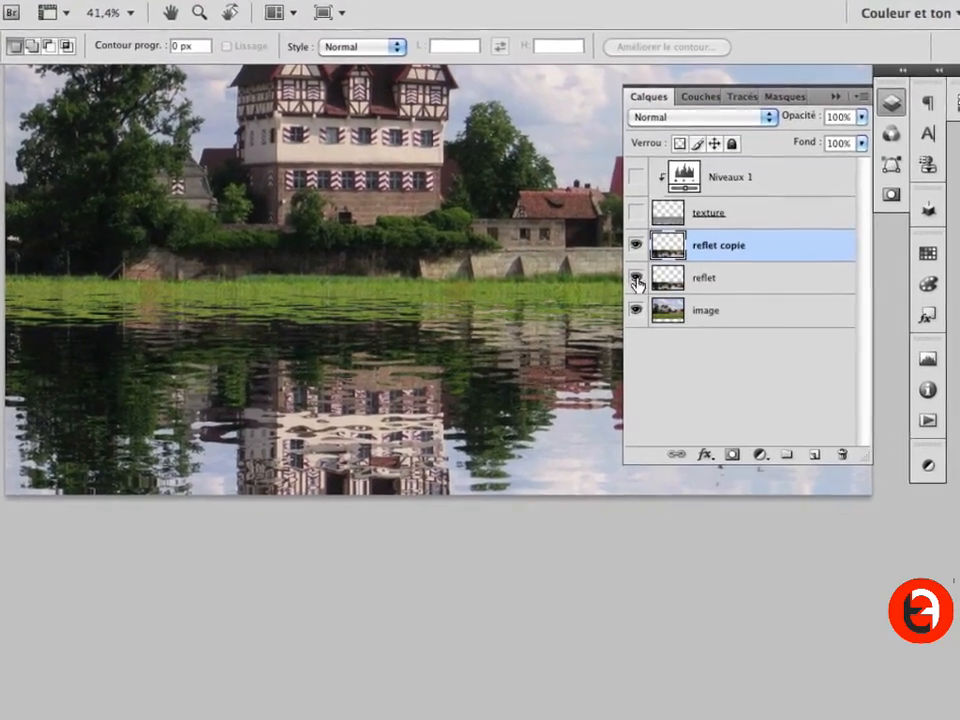
pyautogui.click(640, 280)
pyautogui.click(640, 310)
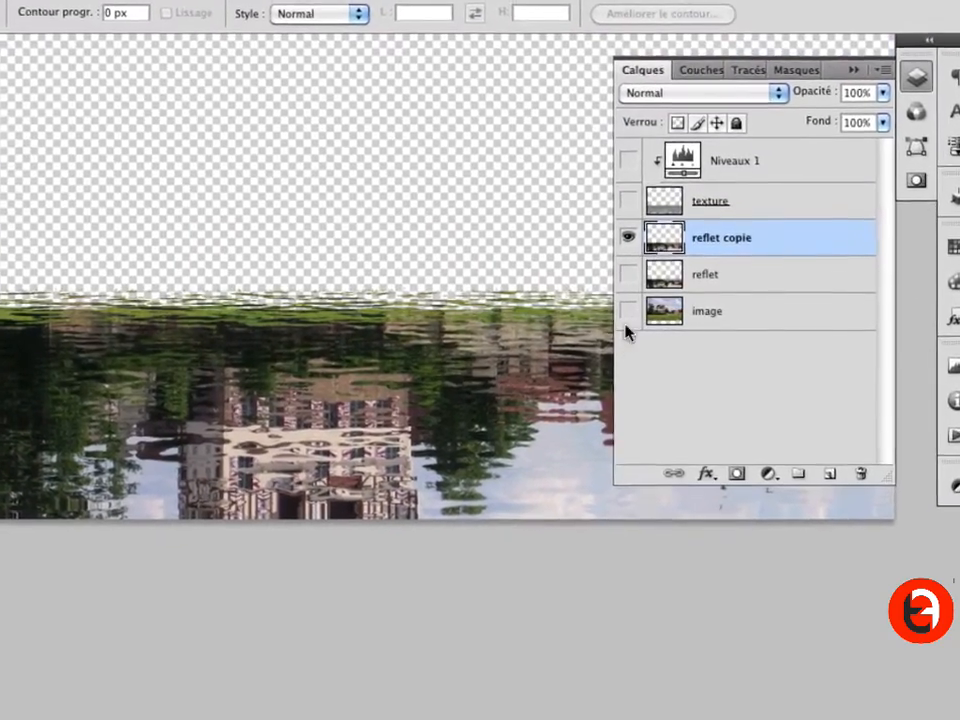
# Step: Examine the upper edge of the rippled reflection up close, comparing it with the image layer shown and hidden
pyautogui.moveTo(350, 411); pyautogui.dragTo(348, 626)
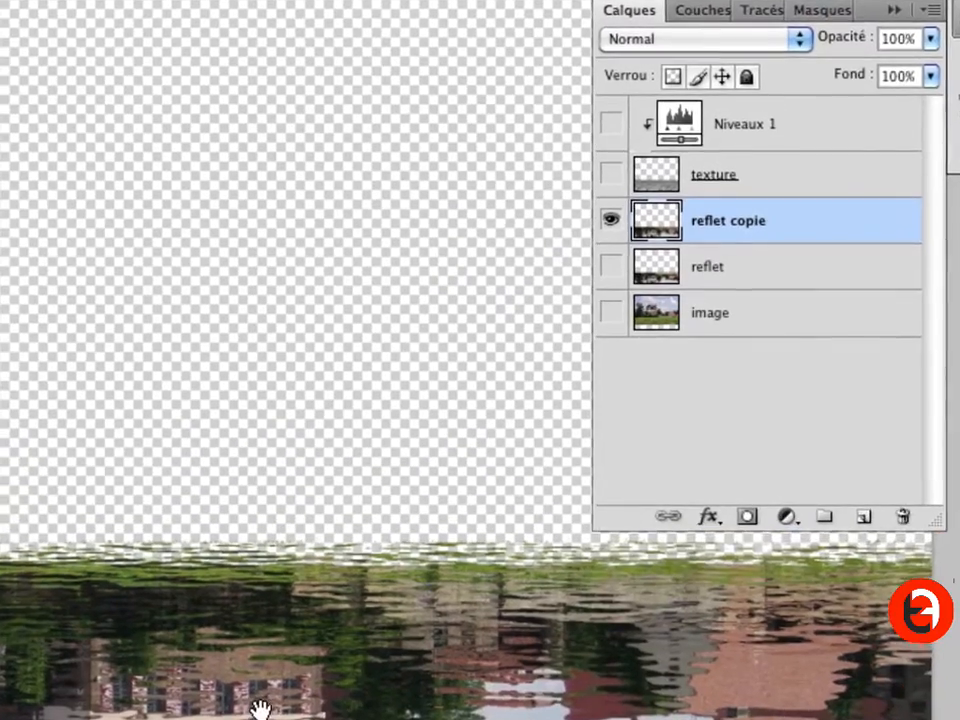
pyautogui.moveTo(261, 710)
pyautogui.mouseDown()
pyautogui.moveTo(255, 674)
pyautogui.moveTo(252, 689)
pyautogui.mouseUp()
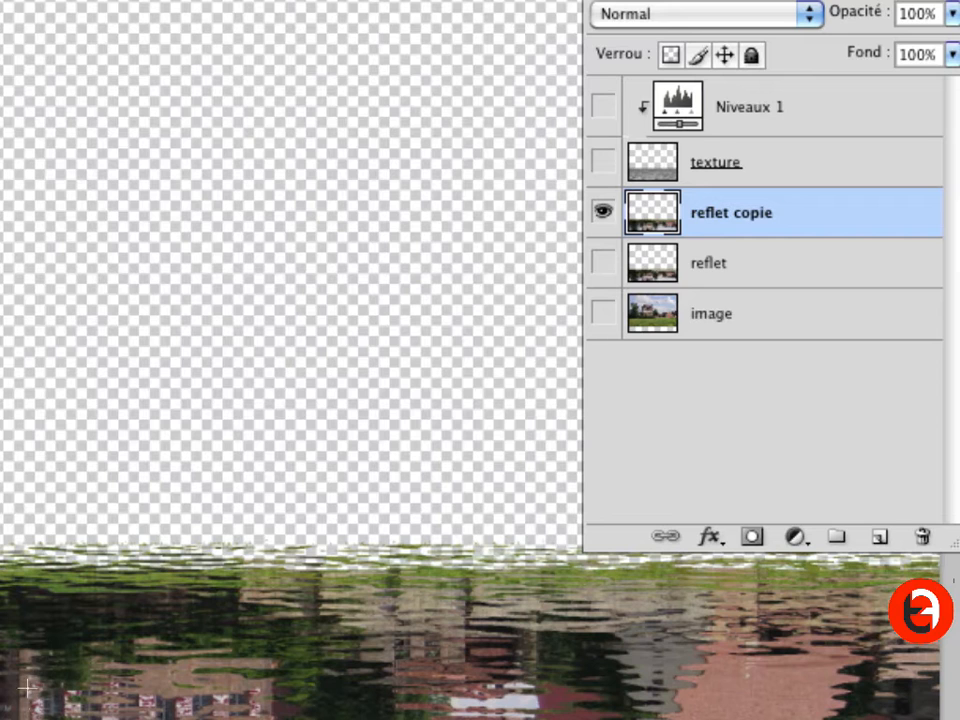
pyautogui.moveTo(130, 590); pyautogui.dragTo(428, 568)
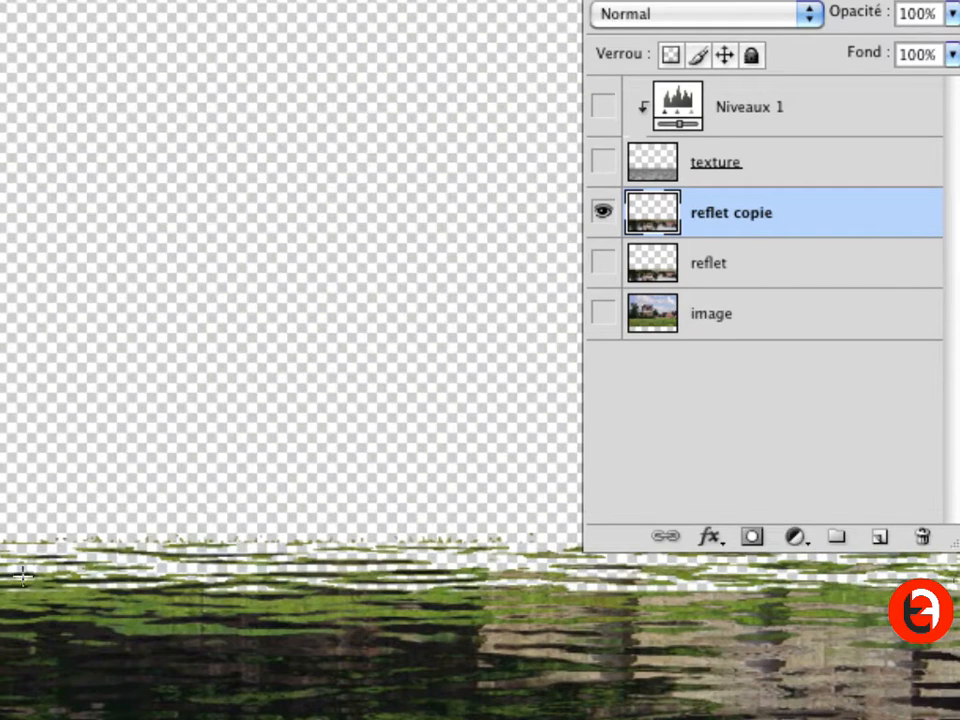
pyautogui.click(604, 313)
pyautogui.click(604, 313)
pyautogui.click(603, 313)
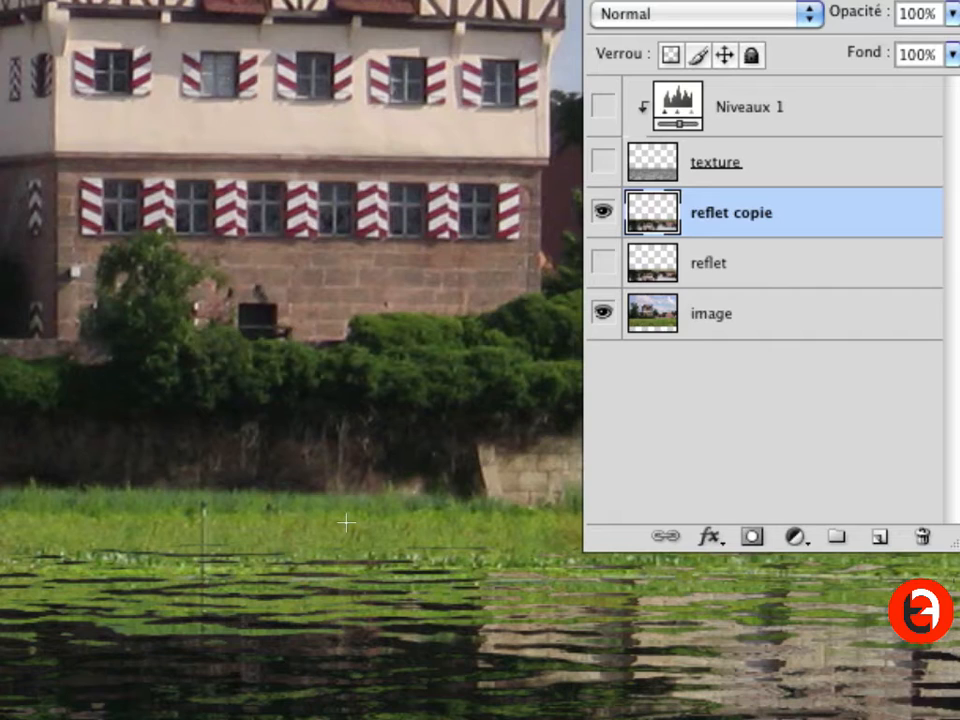
pyautogui.click(604, 313)
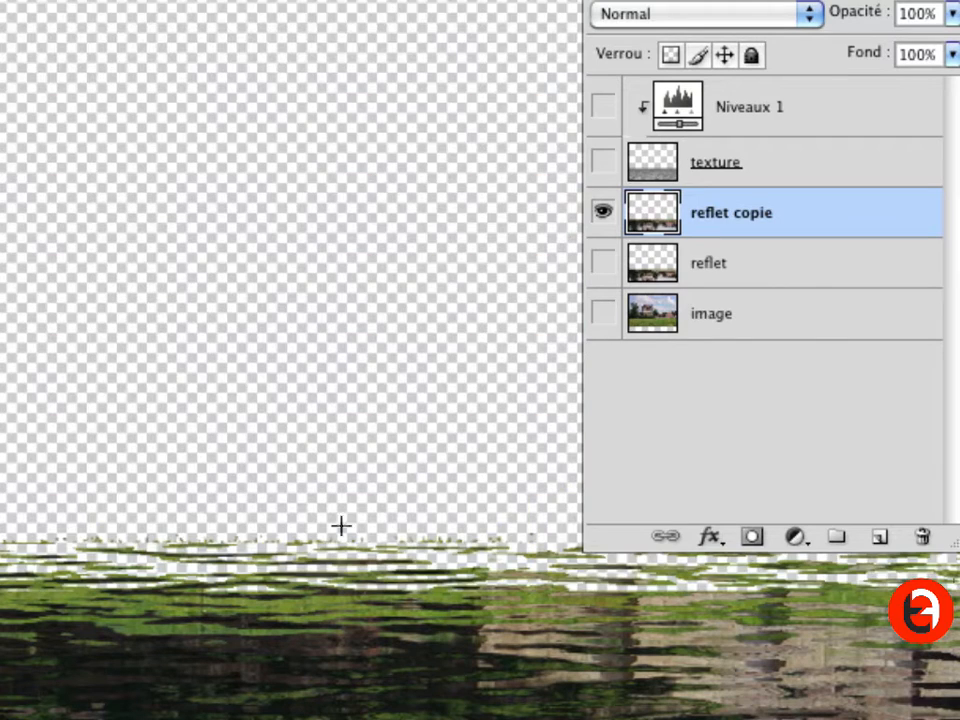
pyautogui.press('super+minus')
pyautogui.press('super+minus')
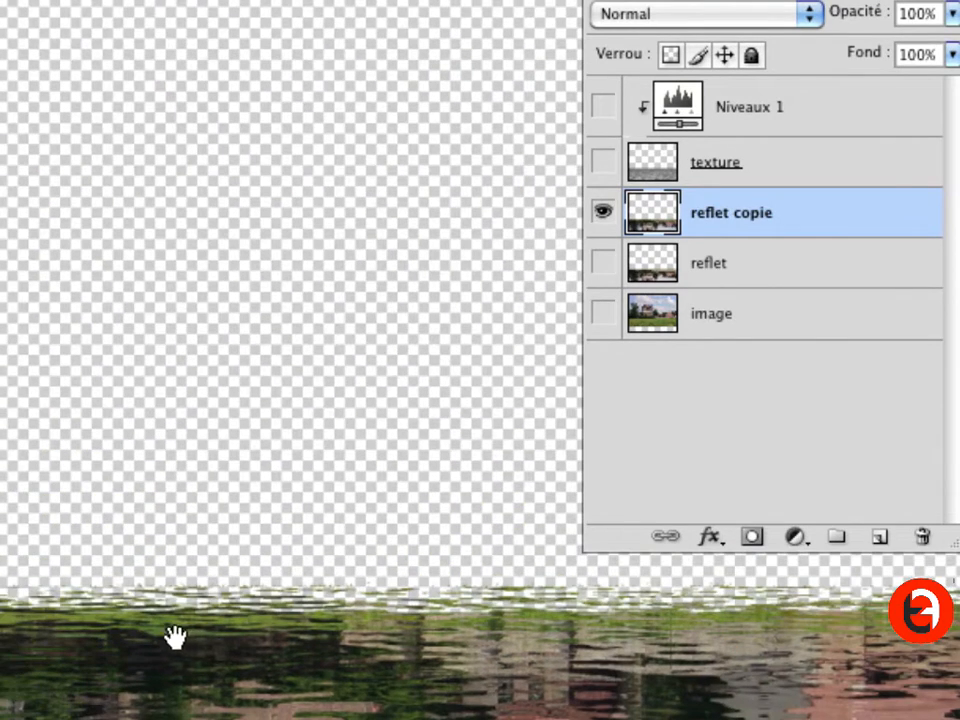
pyautogui.moveTo(176, 637); pyautogui.dragTo(138, 629)
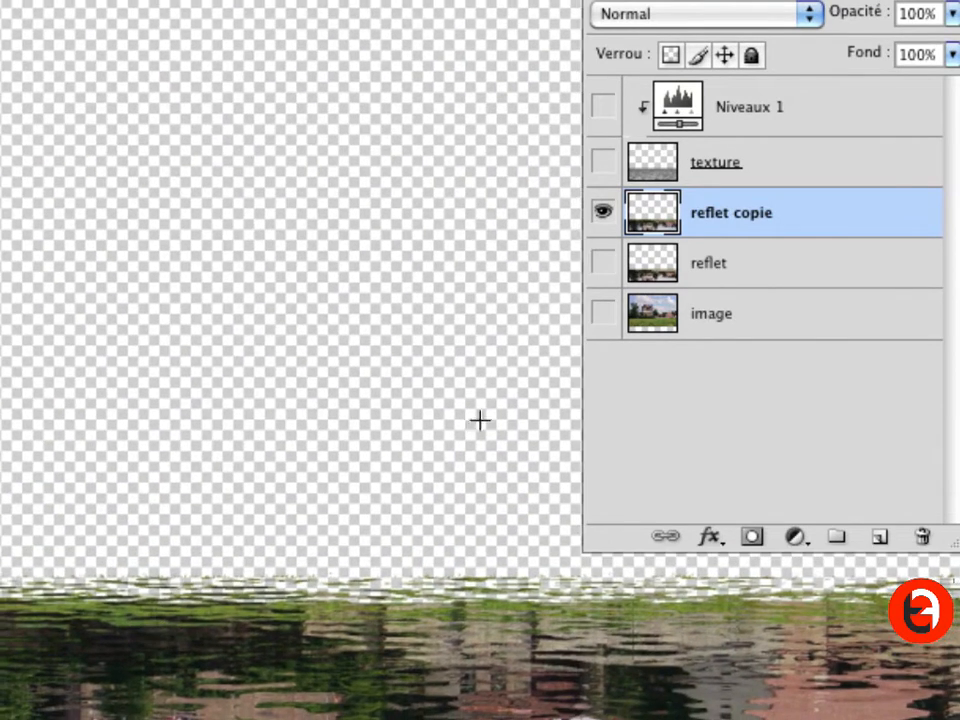
# Step: Show the reflet and image layers again and make the reflet layer active
pyautogui.click(592, 276)
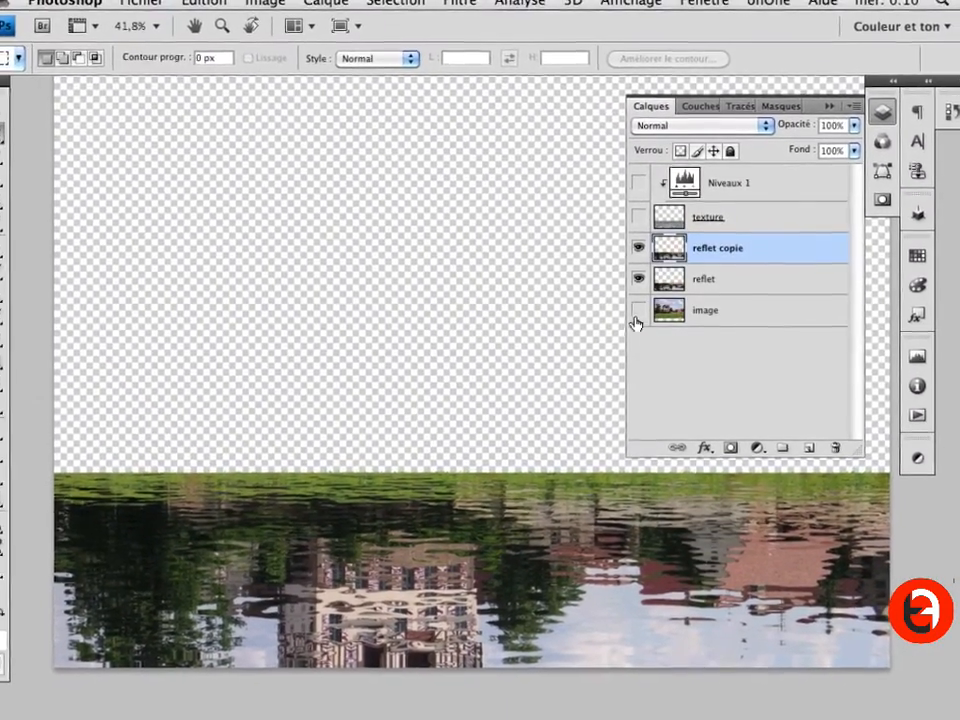
pyautogui.click(633, 310)
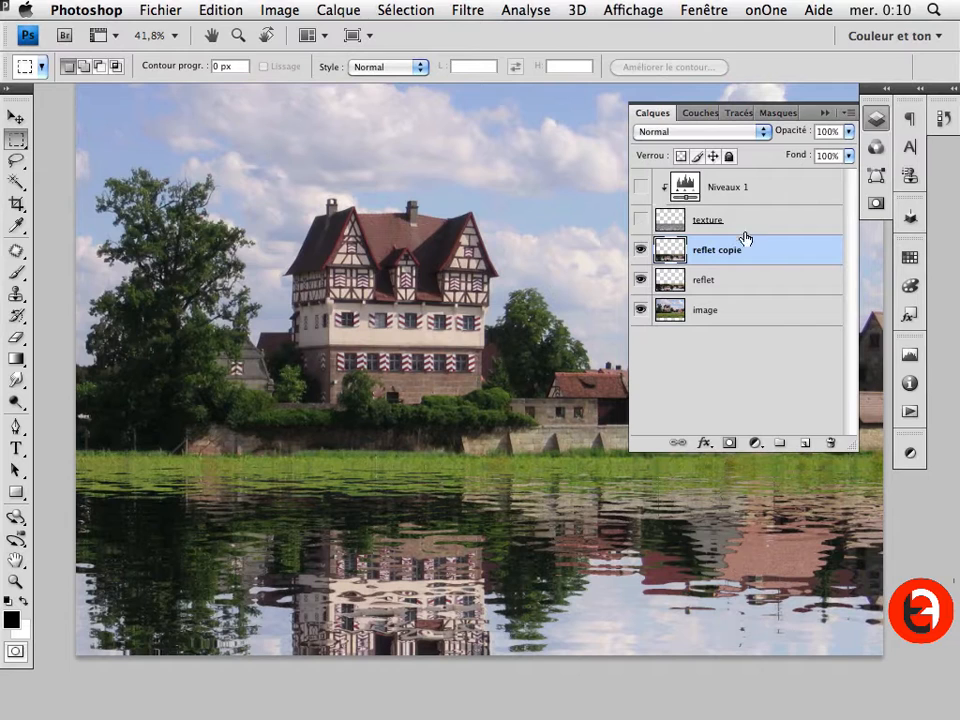
pyautogui.click(727, 284)
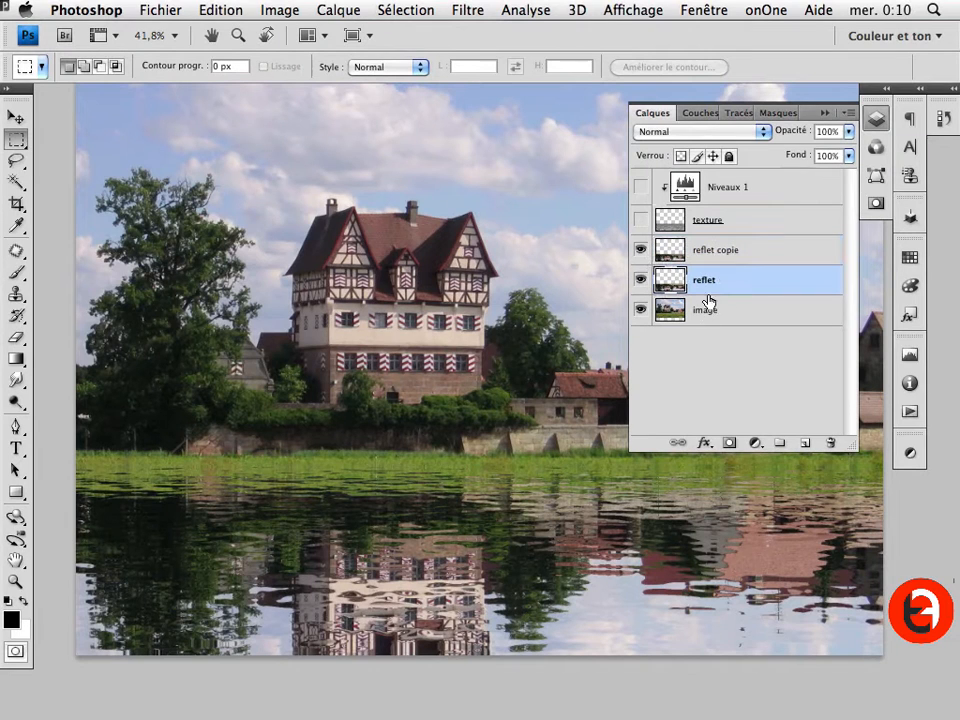
# Step: Add an Ombre portée effect to the reflet layer with the angle set to -90°, keeping the bank's edge in view
pyautogui.doubleClick(706, 318)
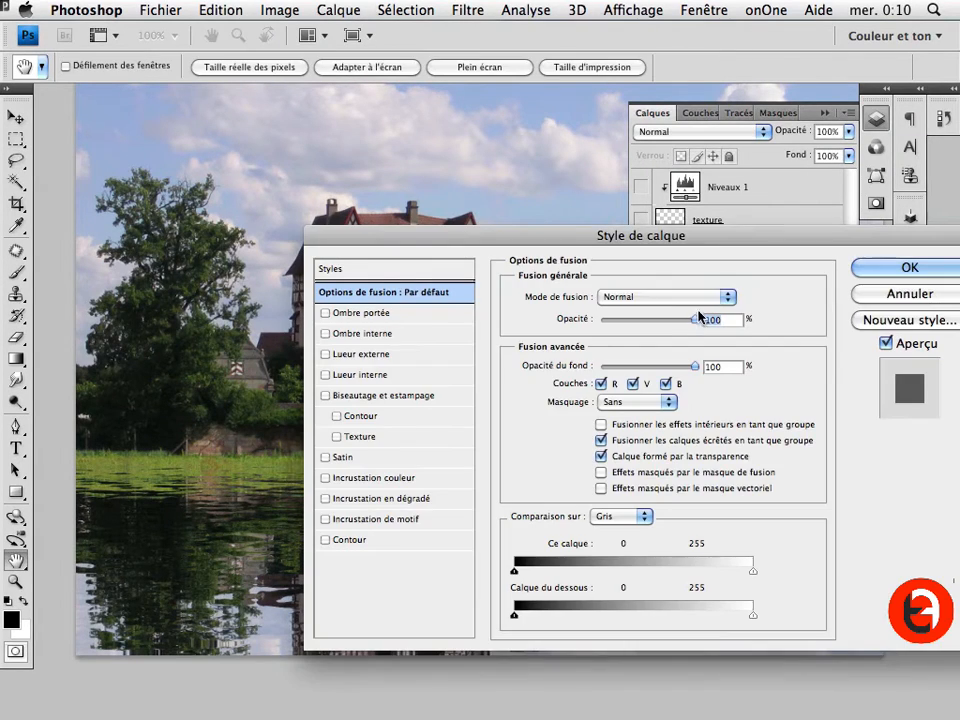
pyautogui.moveTo(407, 236); pyautogui.dragTo(407, 259)
pyautogui.click(362, 337)
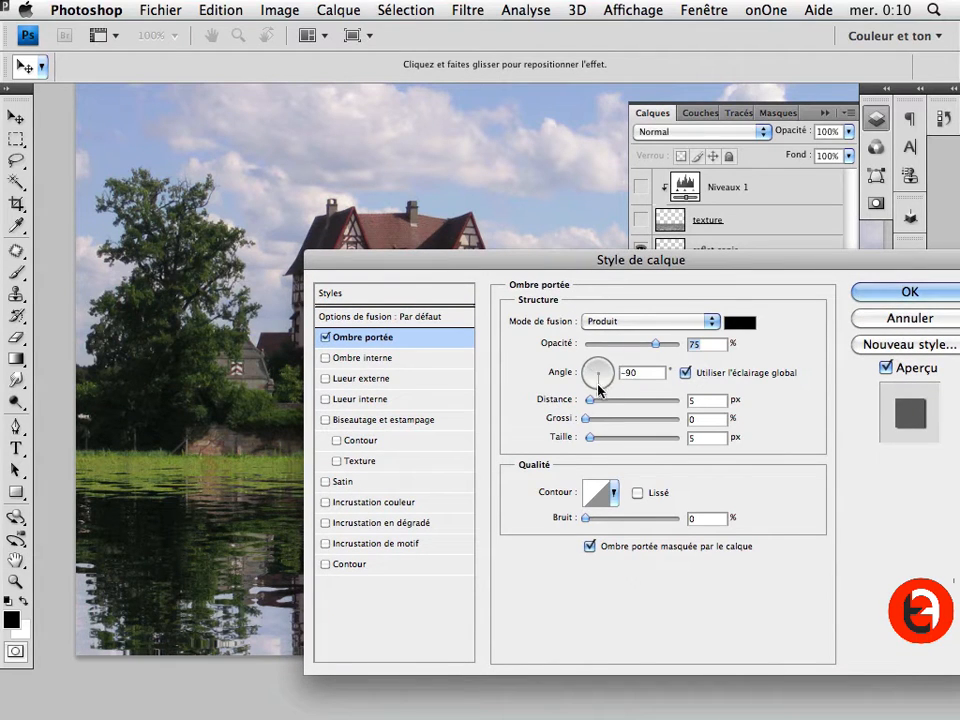
pyautogui.moveTo(600, 390)
pyautogui.mouseDown()
pyautogui.moveTo(603, 407)
pyautogui.moveTo(598, 390)
pyautogui.mouseUp()
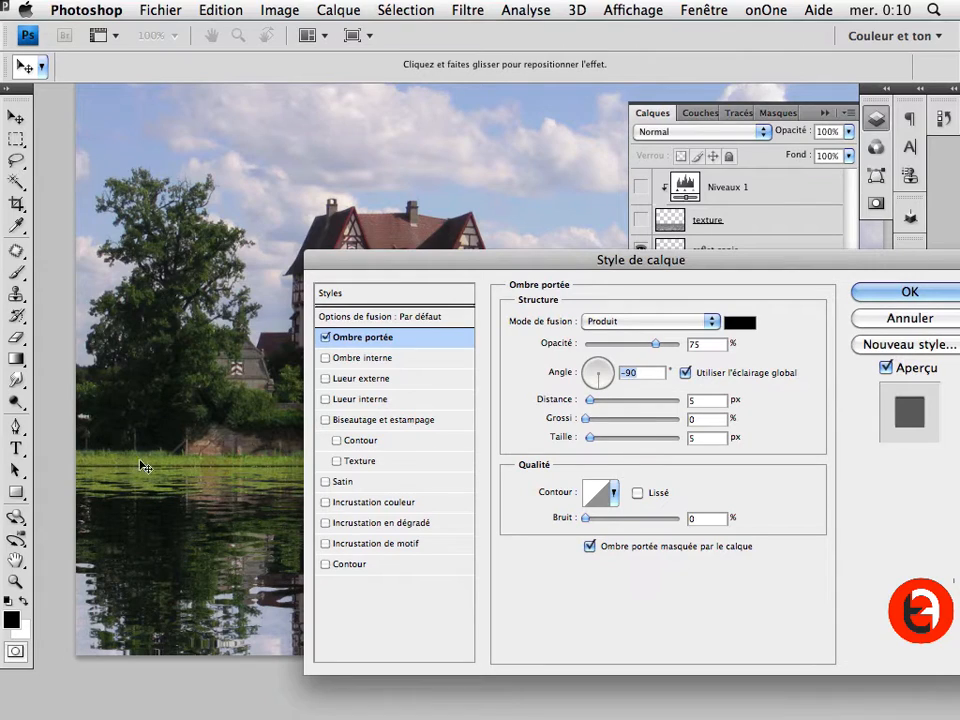
pyautogui.moveTo(381, 254); pyautogui.dragTo(306, 279)
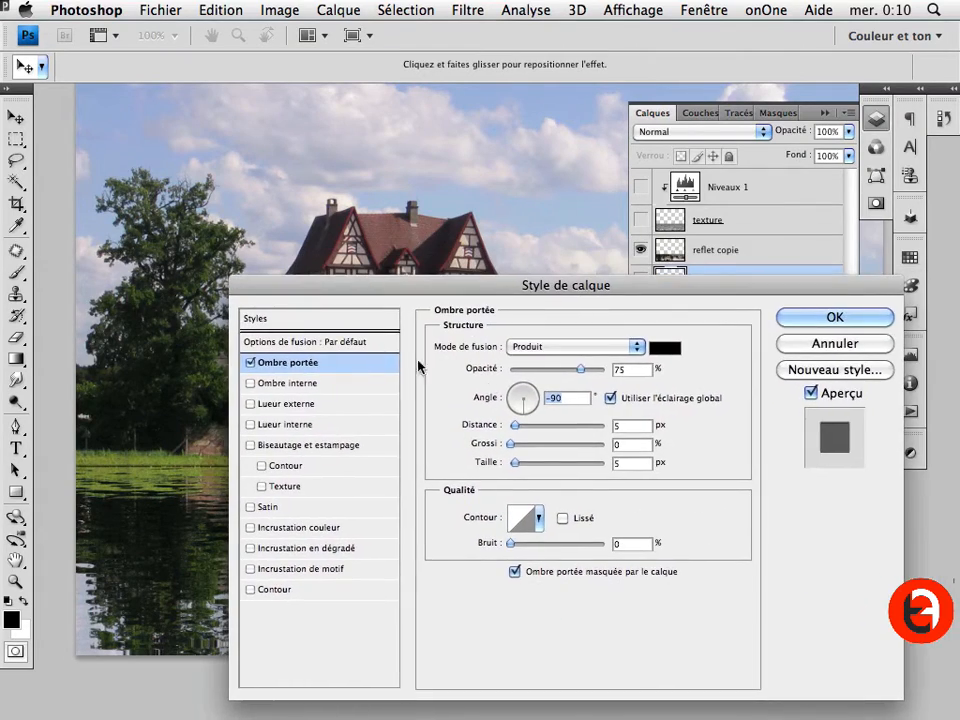
# Step: Set the shadow's size to 18 px and opacity to 57%, reduce its distance slightly below 10 px, and apply the style
pyautogui.moveTo(519, 463)
pyautogui.mouseDown()
pyautogui.moveTo(531, 462)
pyautogui.moveTo(522, 462)
pyautogui.mouseUp()
pyautogui.moveTo(518, 424); pyautogui.dragTo(522, 426)
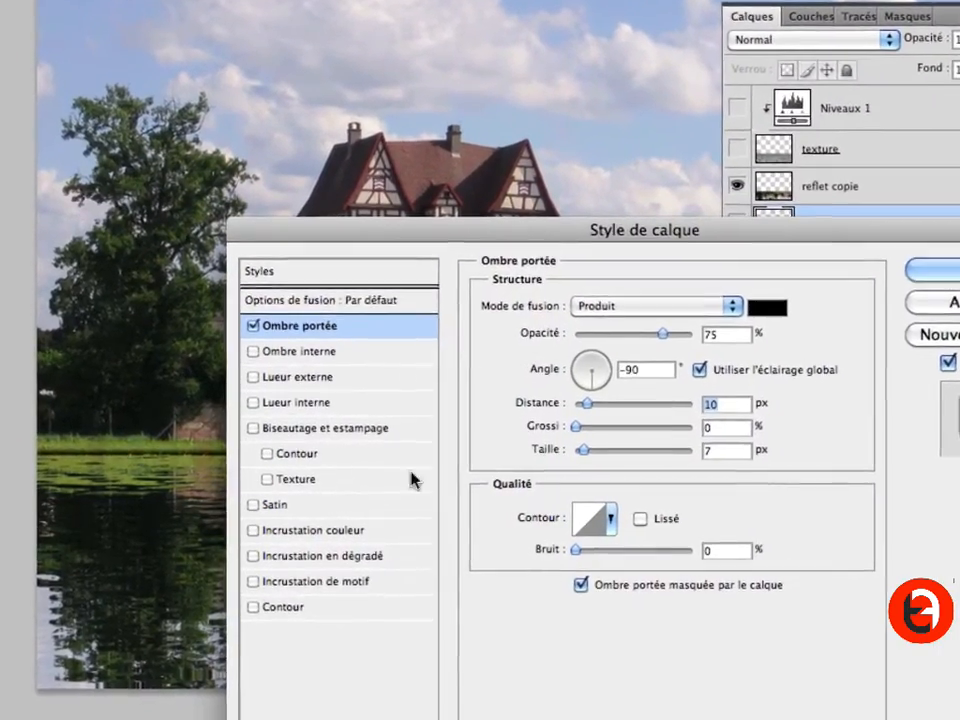
pyautogui.moveTo(597, 453); pyautogui.dragTo(624, 444)
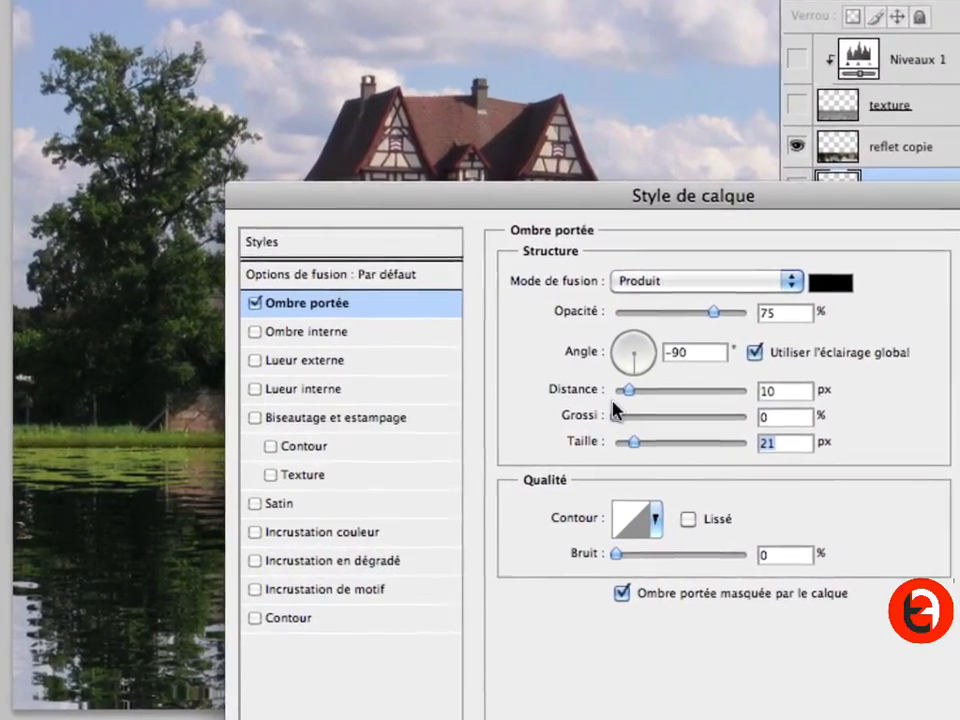
pyautogui.moveTo(635, 388); pyautogui.dragTo(638, 386)
pyautogui.moveTo(652, 436); pyautogui.dragTo(658, 443)
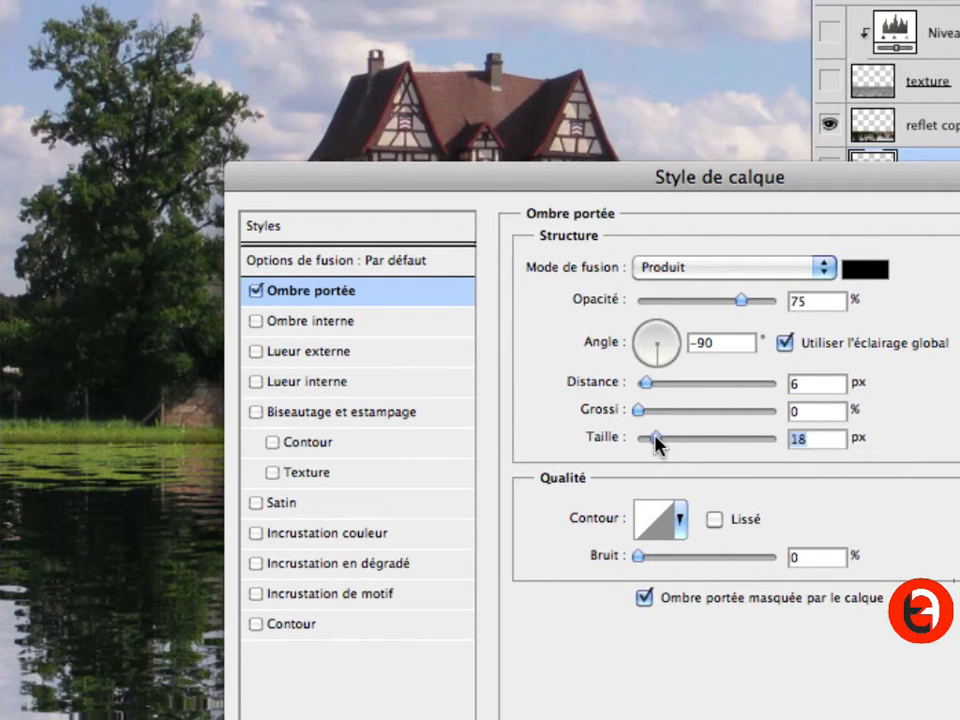
pyautogui.click(646, 385)
pyautogui.moveTo(652, 388); pyautogui.dragTo(654, 388)
pyautogui.moveTo(744, 300); pyautogui.dragTo(717, 301)
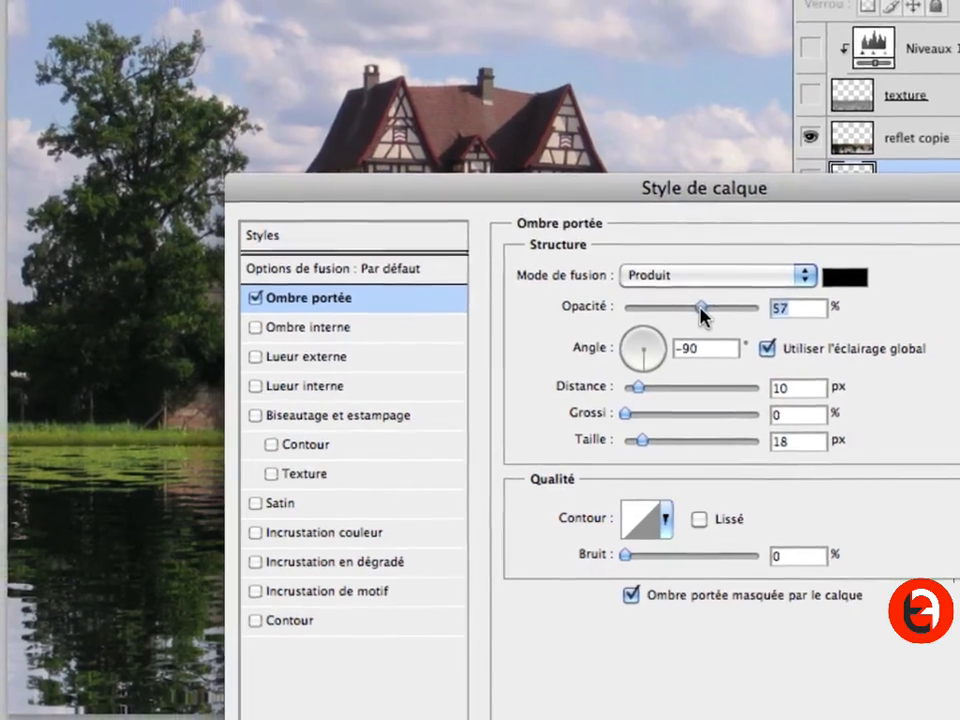
pyautogui.moveTo(637, 388); pyautogui.dragTo(633, 391)
pyautogui.click(920, 288)
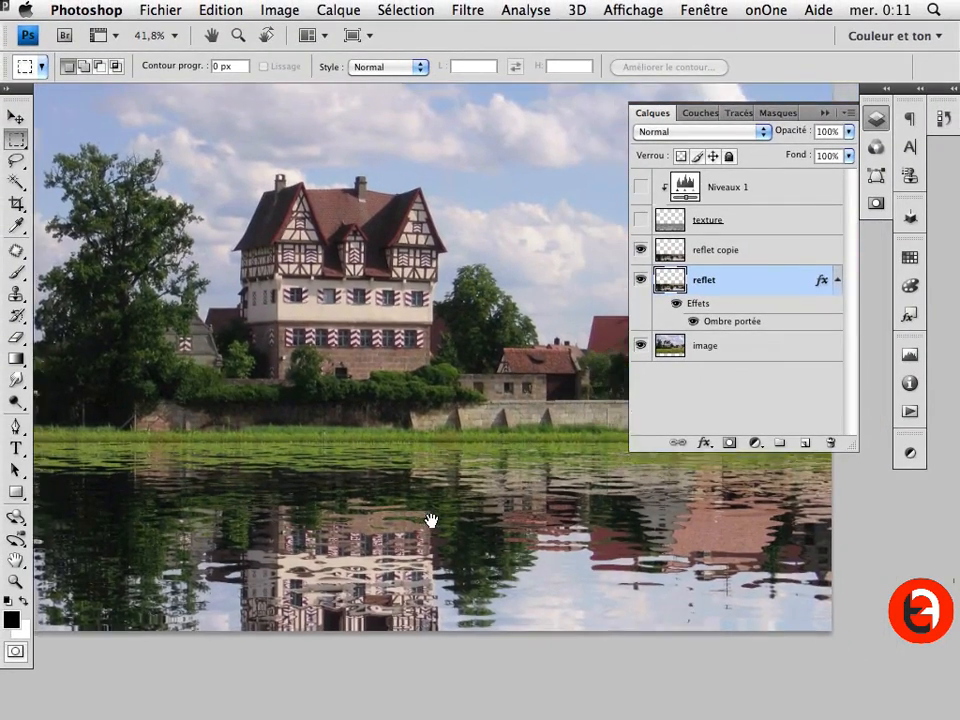
# Step: Show the texture and Niveaux 1 layers and blend the texture layer in Lumière crue mode at 19% opacity
pyautogui.moveTo(431, 521); pyautogui.dragTo(449, 565)
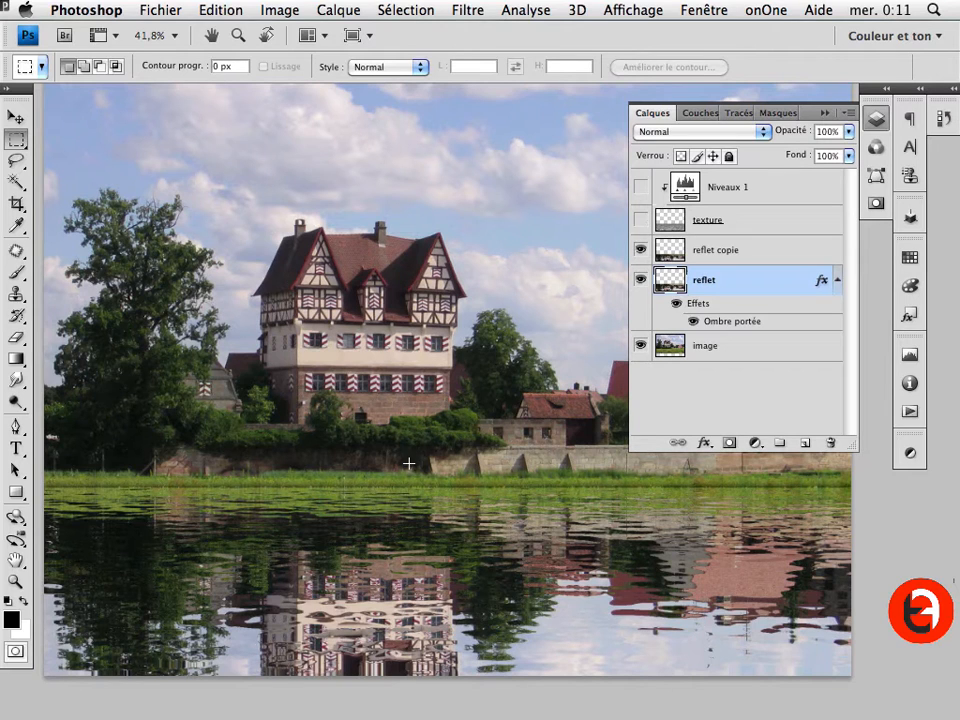
pyautogui.moveTo(642, 223); pyautogui.dragTo(630, 203)
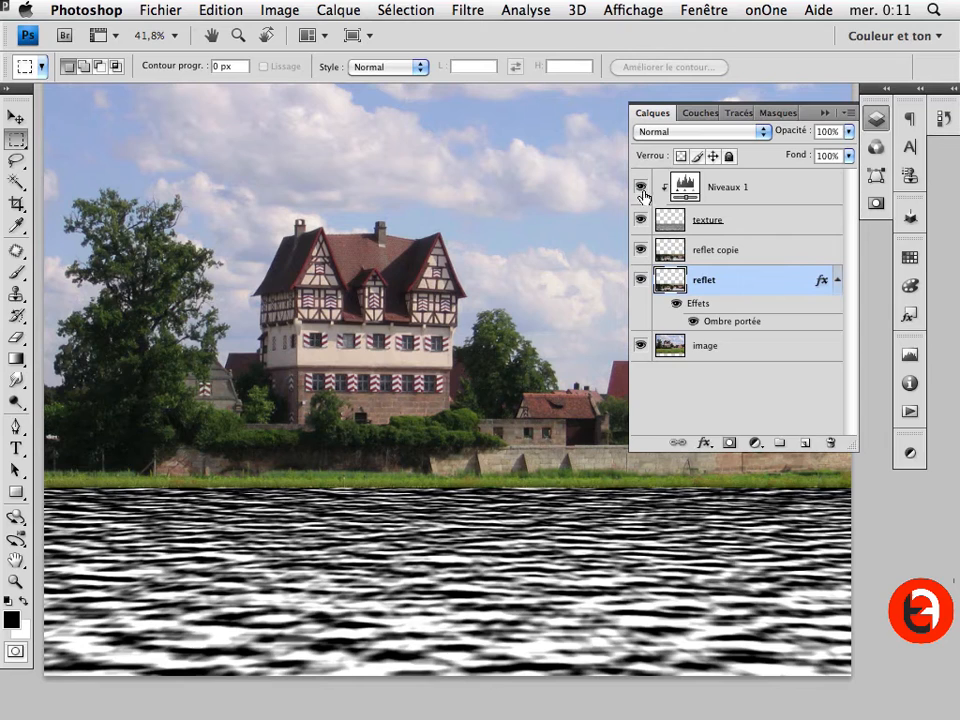
pyautogui.click(762, 229)
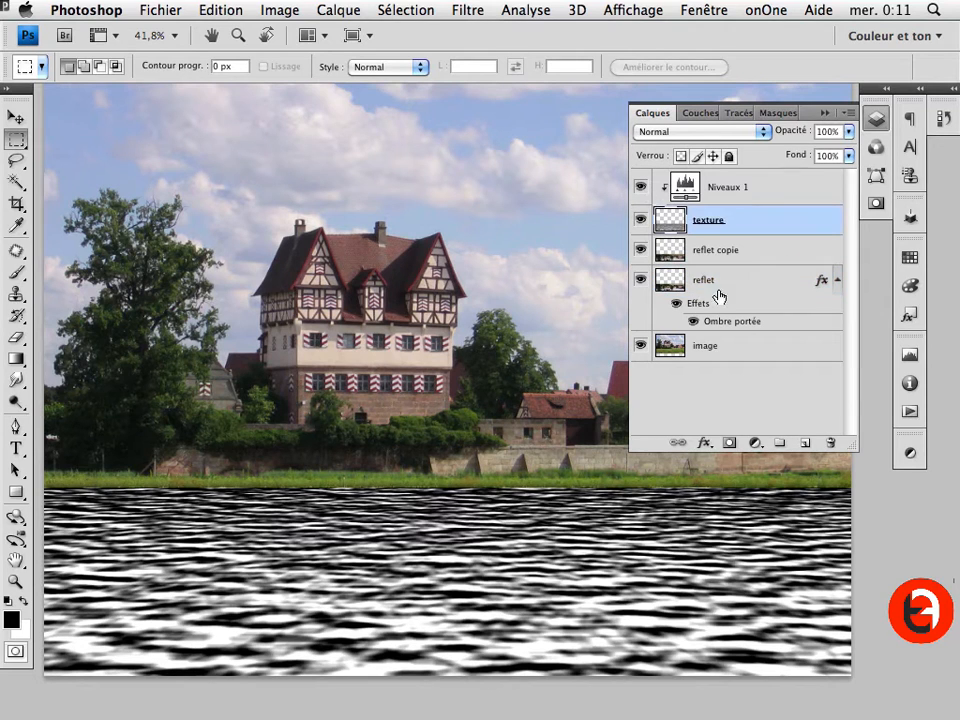
pyautogui.click(672, 134)
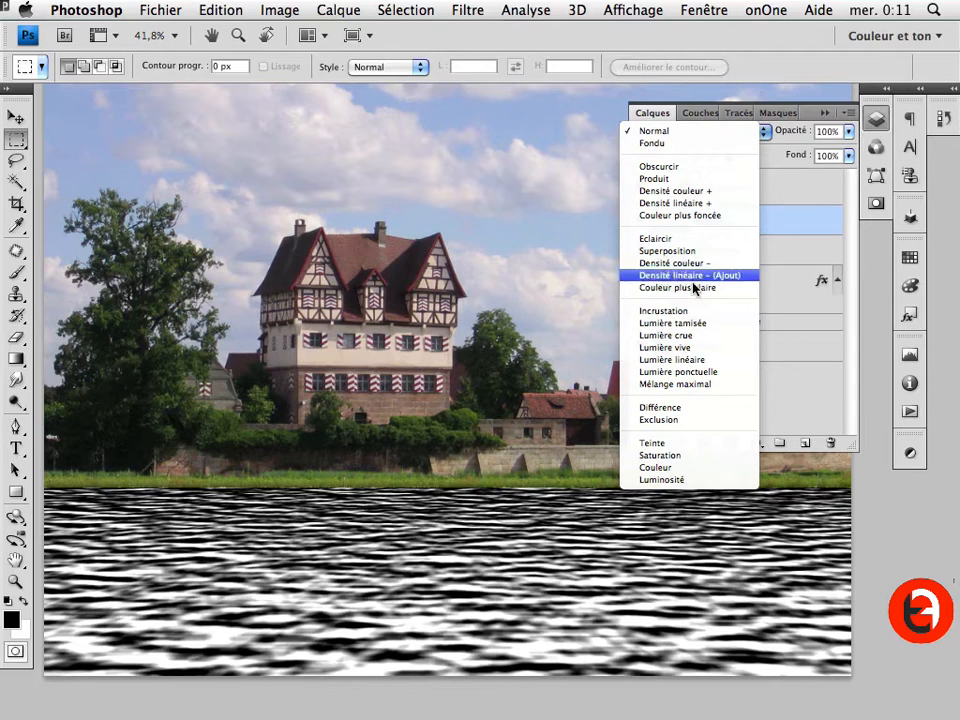
pyautogui.click(688, 340)
pyautogui.moveTo(798, 128)
pyautogui.mouseDown()
pyautogui.moveTo(775, 129)
pyautogui.moveTo(793, 134)
pyautogui.mouseUp()
pyautogui.moveTo(398, 532); pyautogui.dragTo(424, 610)
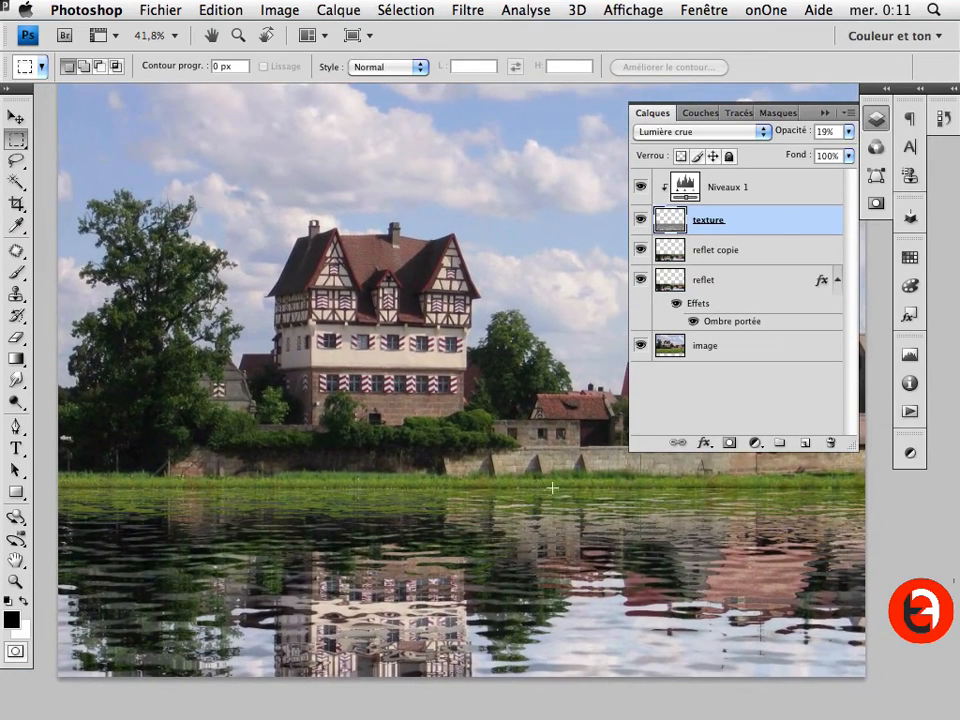
# Step: Add a Teinte/Saturation adjustment above the texture layer with Redéfinir enabled, hue 224 and saturation 25
pyautogui.click(756, 446)
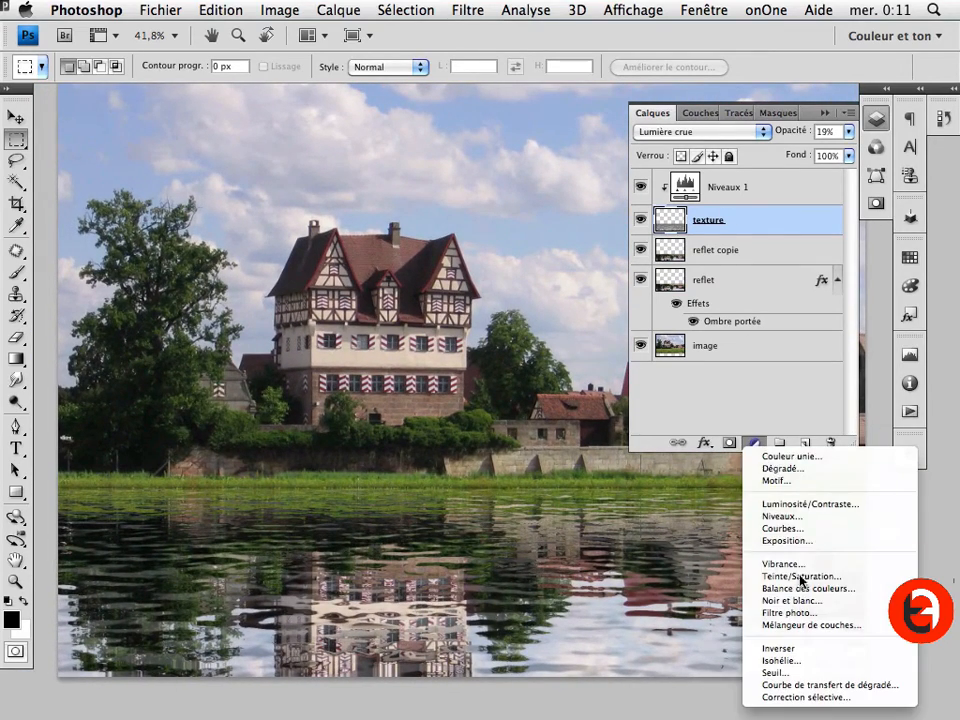
pyautogui.click(797, 574)
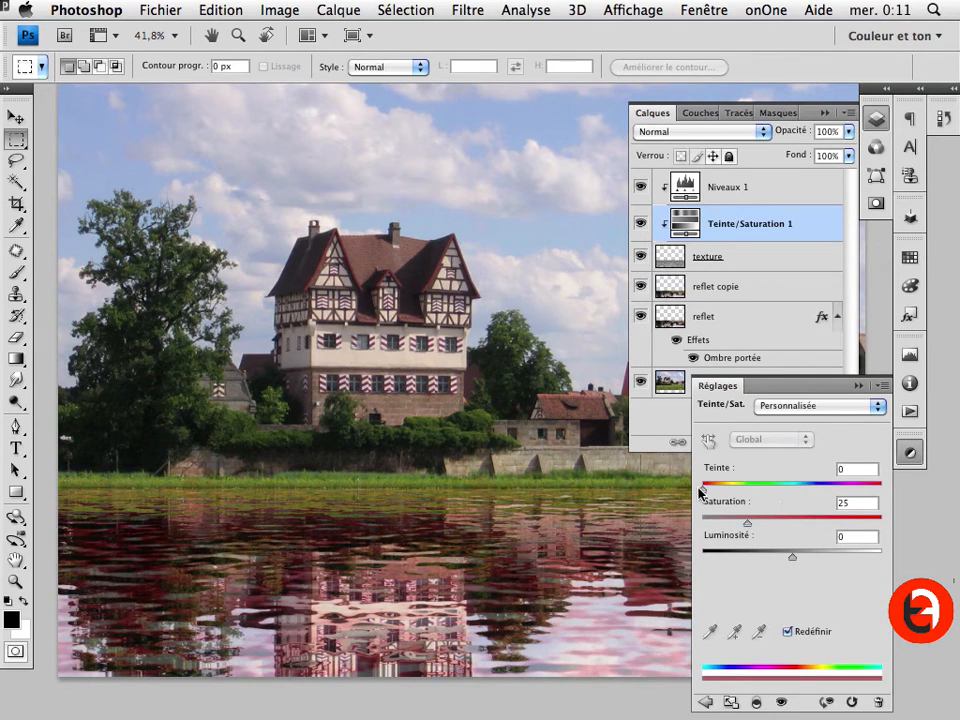
pyautogui.moveTo(701, 490); pyautogui.dragTo(814, 491)
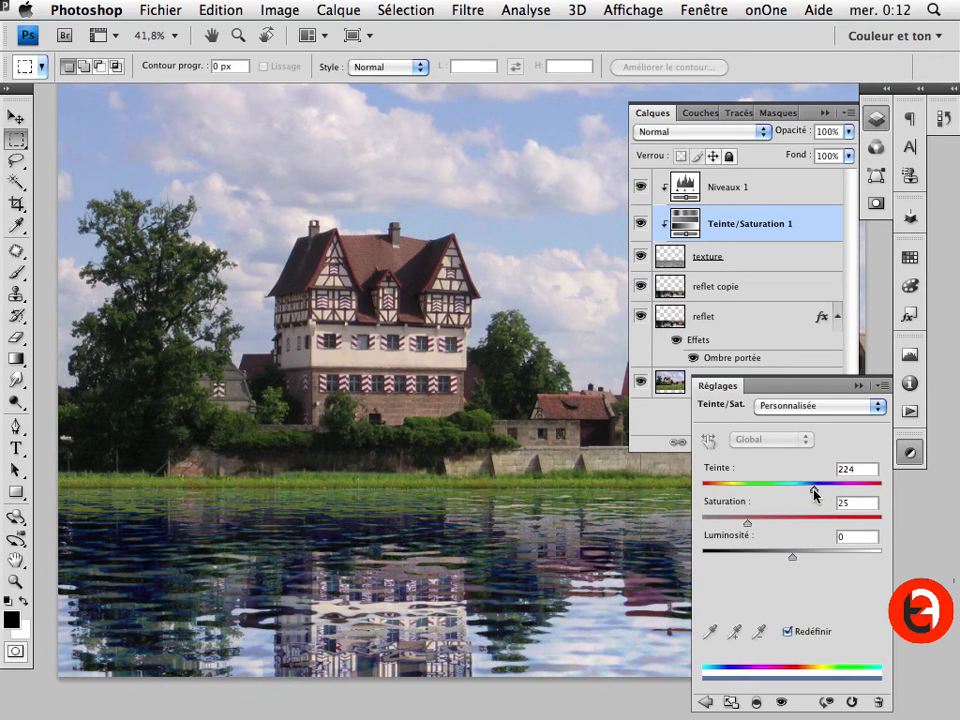
pyautogui.click(911, 452)
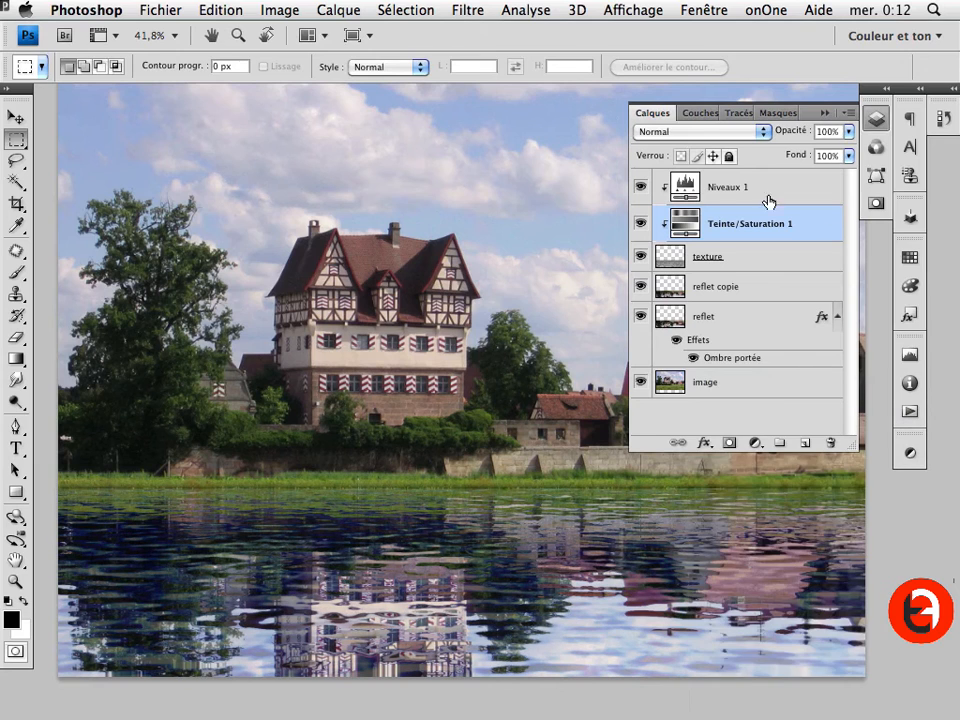
# Step: Lower the Teinte/Saturation 1 layer's opacity to 34% and collapse the layer list to view the whole reflection
pyautogui.moveTo(797, 135); pyautogui.dragTo(788, 137)
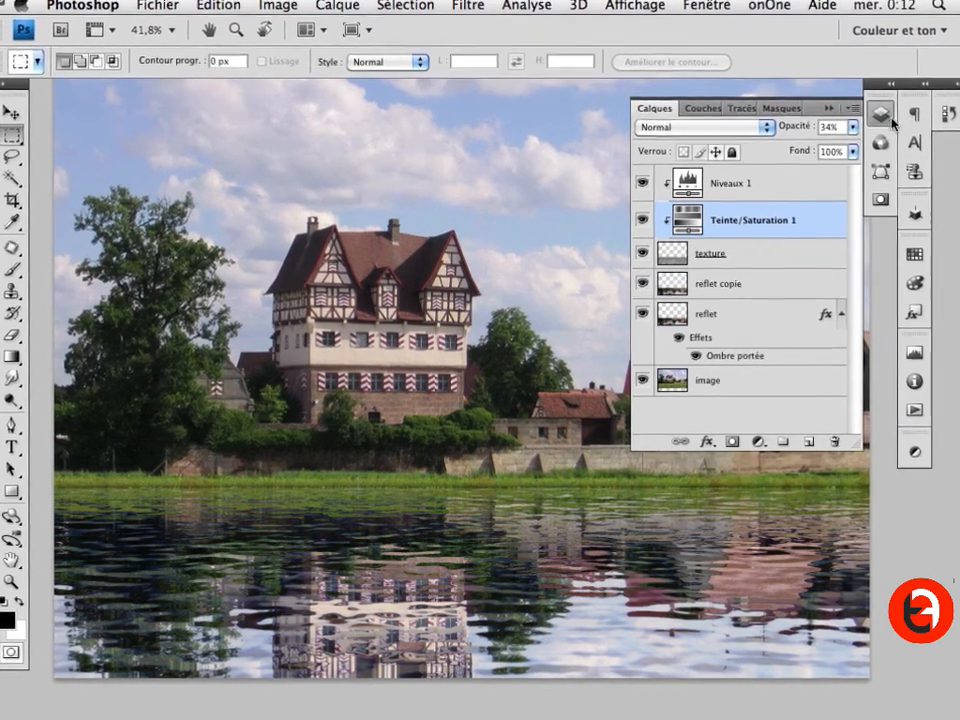
pyautogui.click(880, 120)
pyautogui.moveTo(503, 483); pyautogui.dragTo(494, 493)
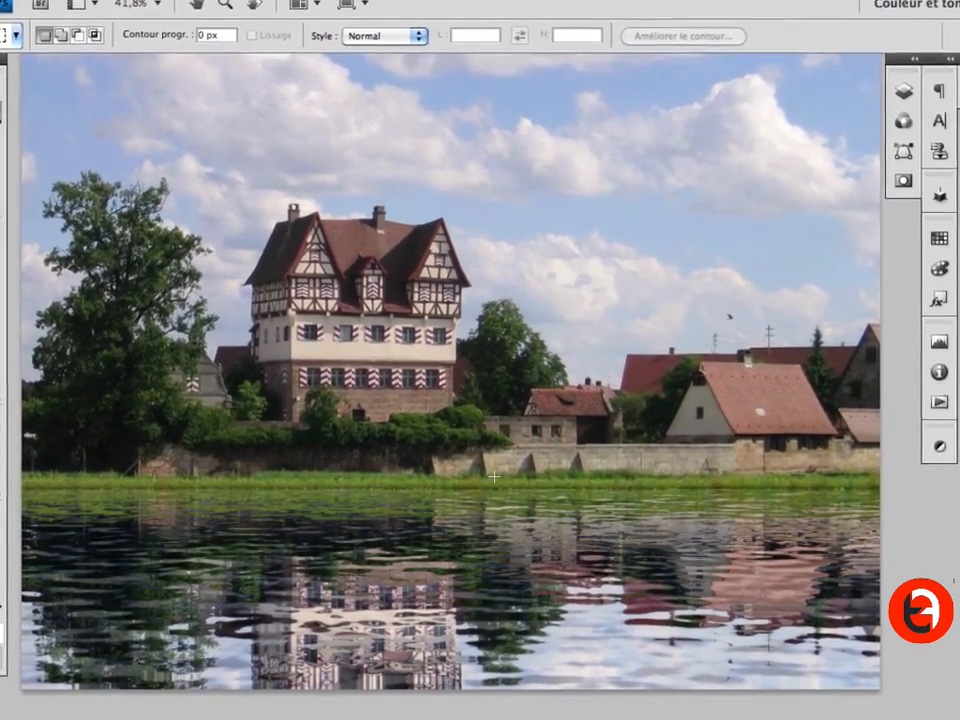